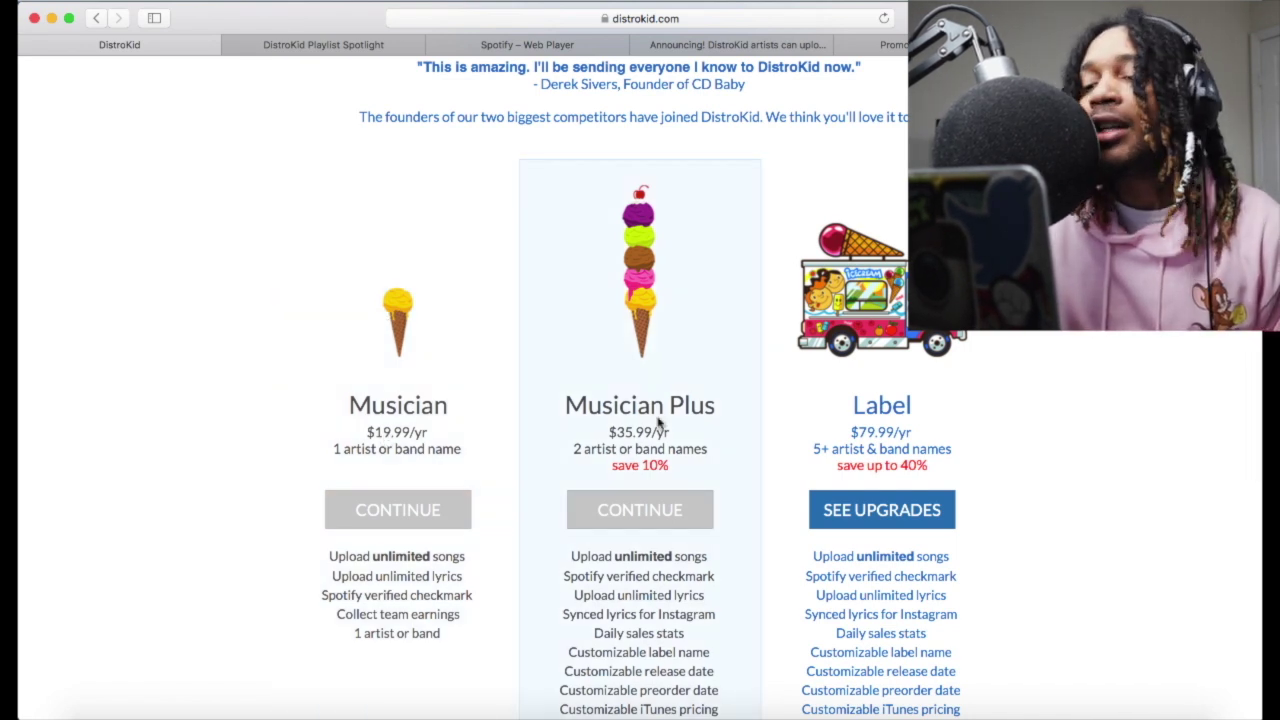
Step: Examine the Musician Plus plan's features, highlighting the list from synced lyrics for Instagram through collecting team earnings
{"action": "scroll", "coordinate": [641, 418], "scroll_direction": "down", "scroll_amount": 3}
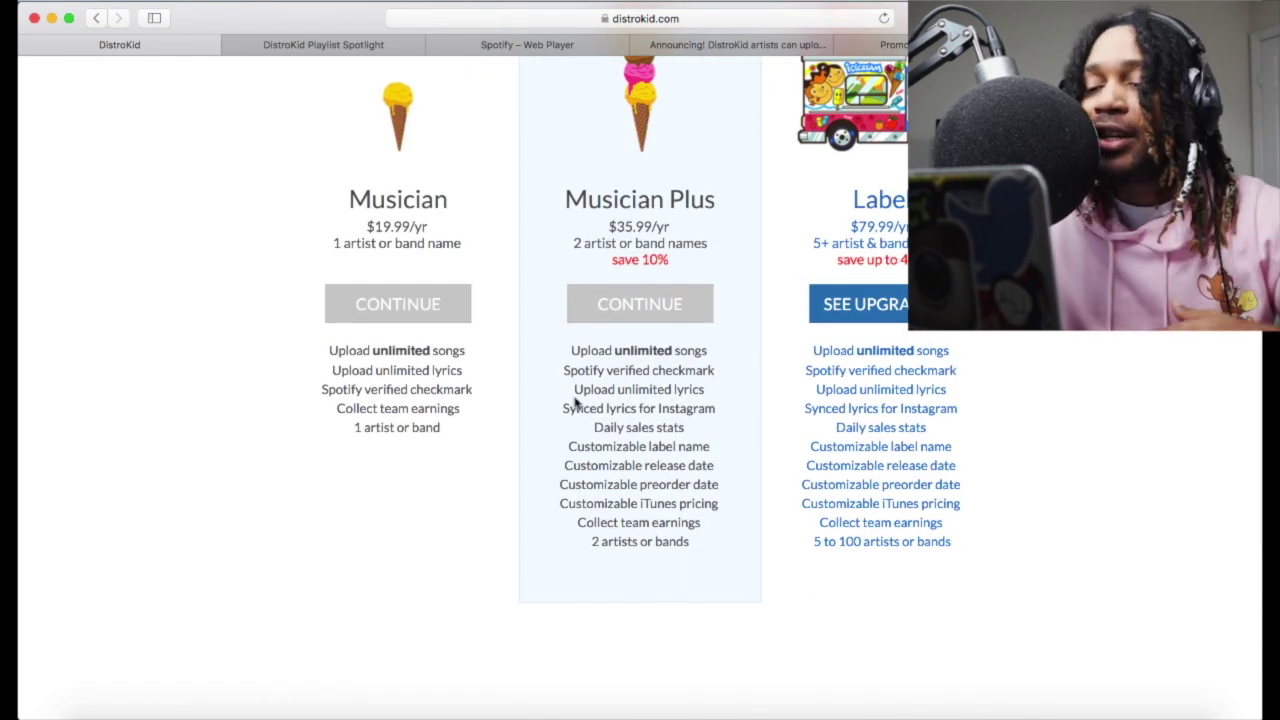
{"action": "left_click_drag", "start_coordinate": [566, 409], "coordinate": [692, 430]}
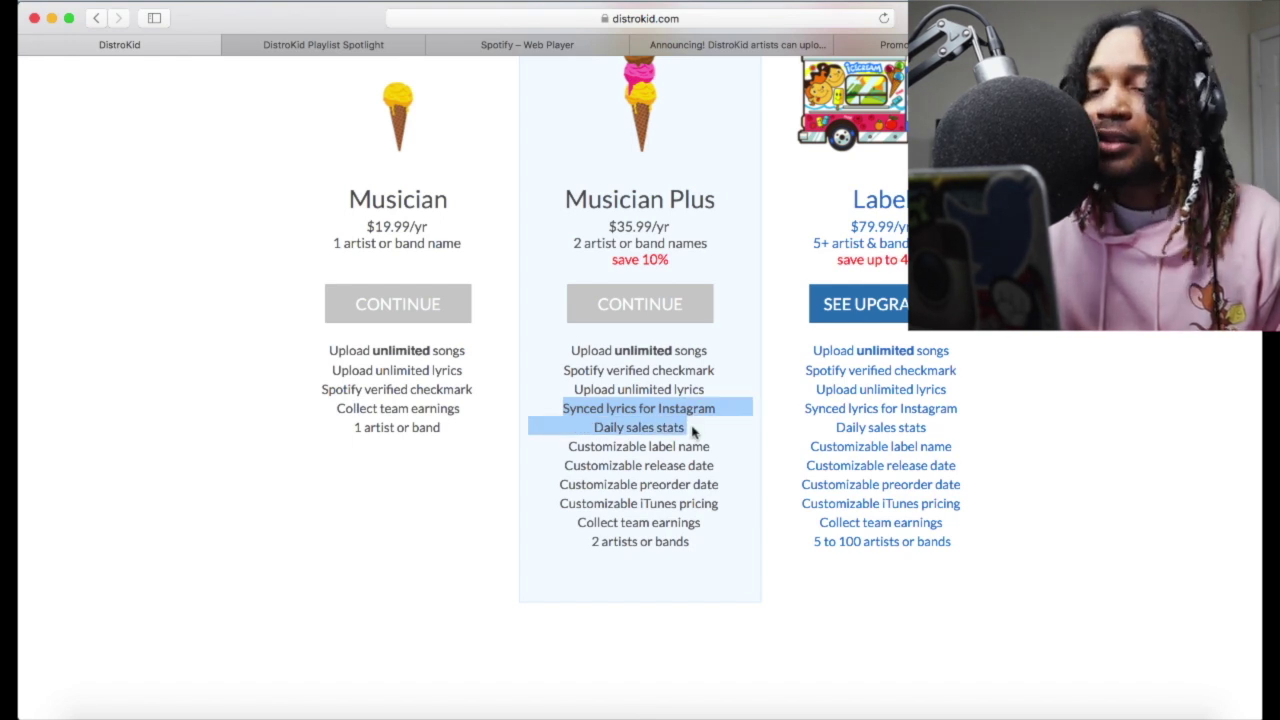
{"action": "left_click_drag", "start_coordinate": [693, 437], "coordinate": [714, 524]}
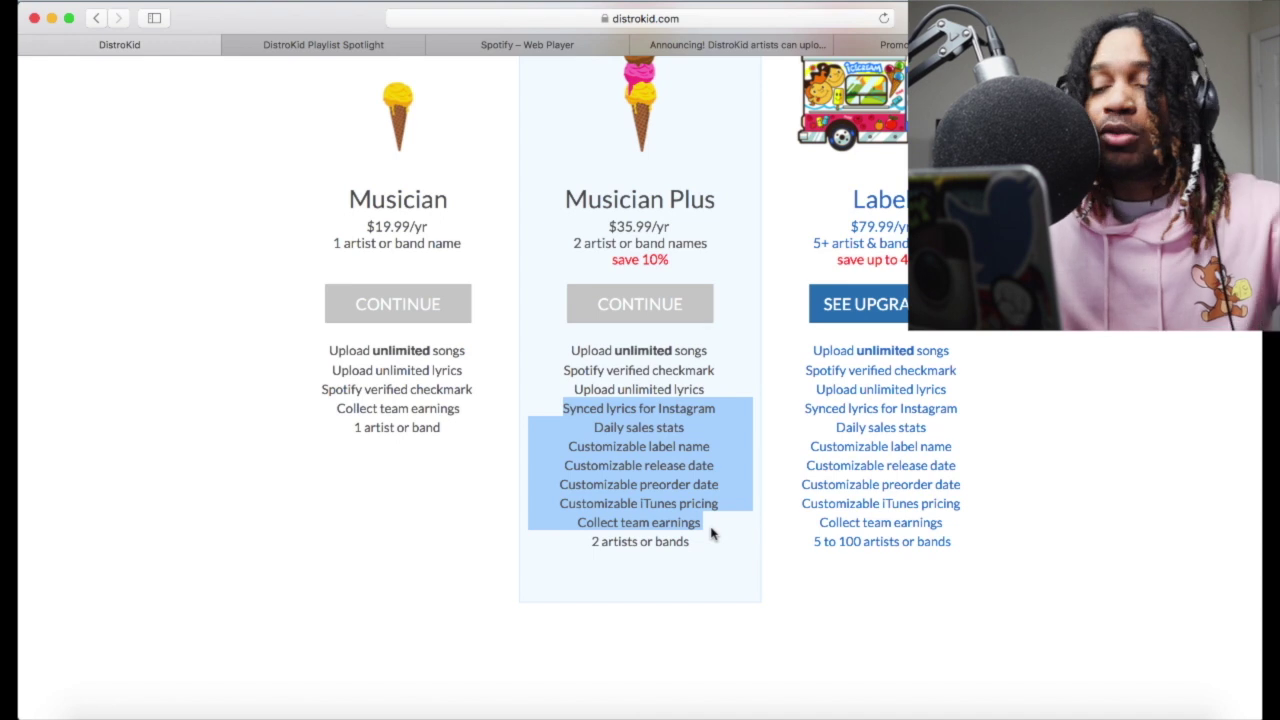
{"action": "left_click_drag", "start_coordinate": [712, 533], "coordinate": [641, 540]}
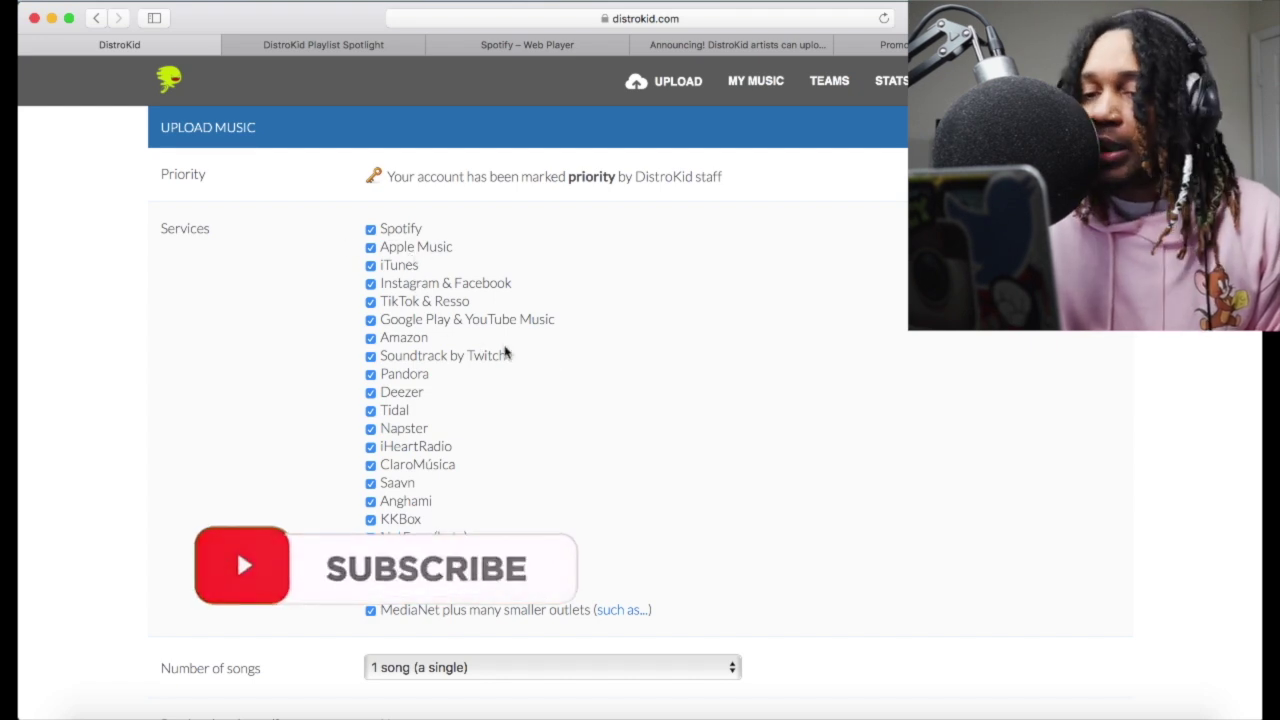
Step: Review the streaming services in the upload form and the available choices for the number of songs
{"action": "scroll", "coordinate": [432, 500], "scroll_direction": "down", "scroll_amount": 4}
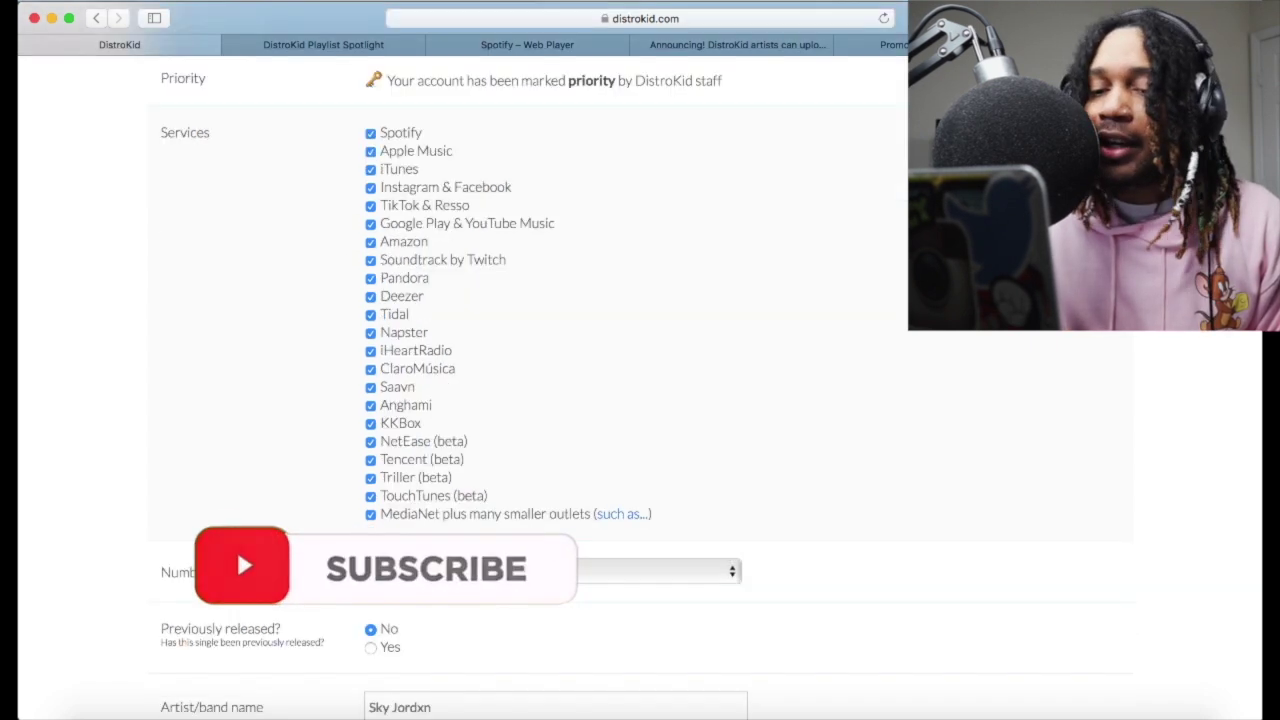
{"action": "left_click", "coordinate": [432, 505]}
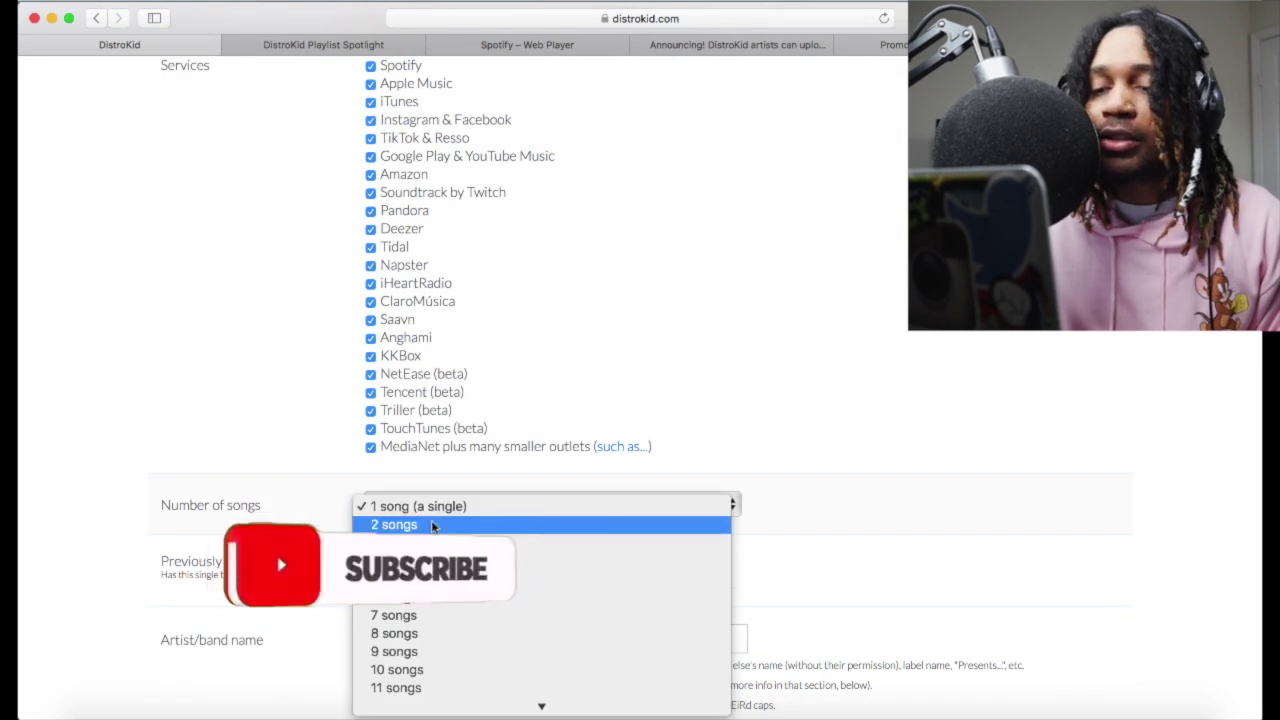
{"action": "left_click", "coordinate": [730, 466]}
Step: Review the release's artist name, release date, preorder, record label and album cover fields
{"action": "scroll", "coordinate": [826, 460], "scroll_direction": "down", "scroll_amount": 5}
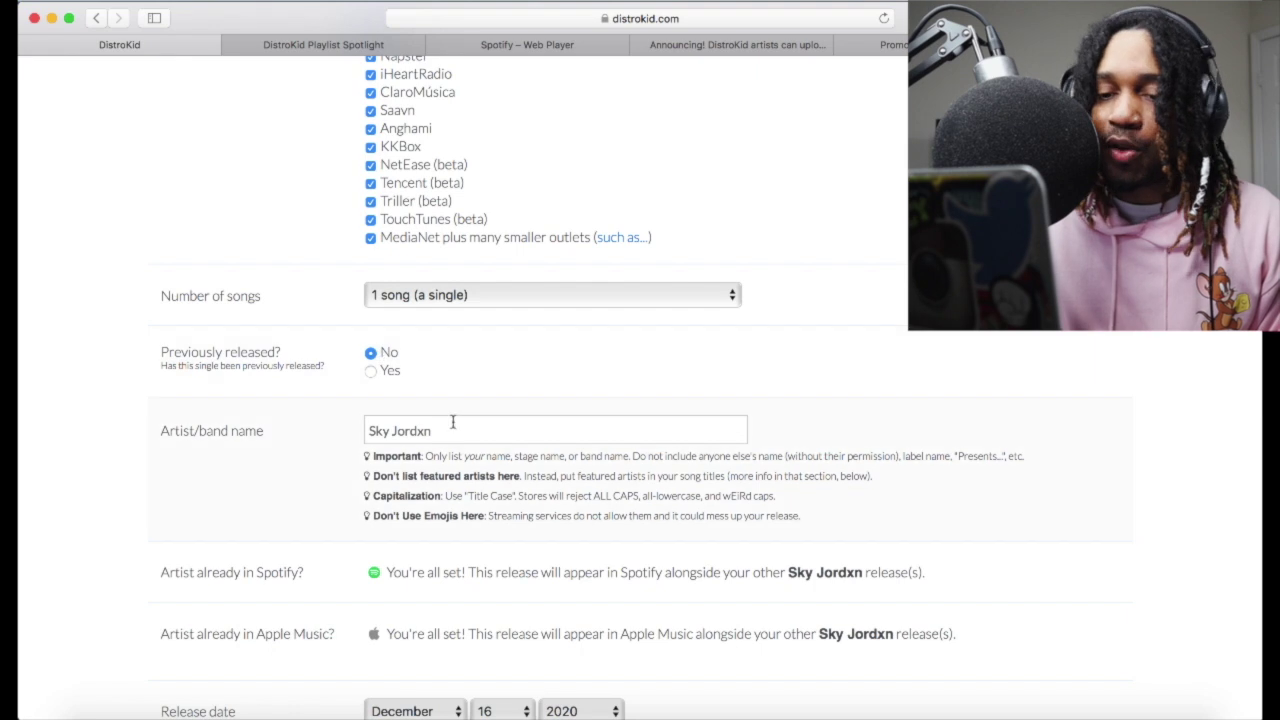
{"action": "scroll", "coordinate": [330, 445], "scroll_direction": "down", "scroll_amount": 3}
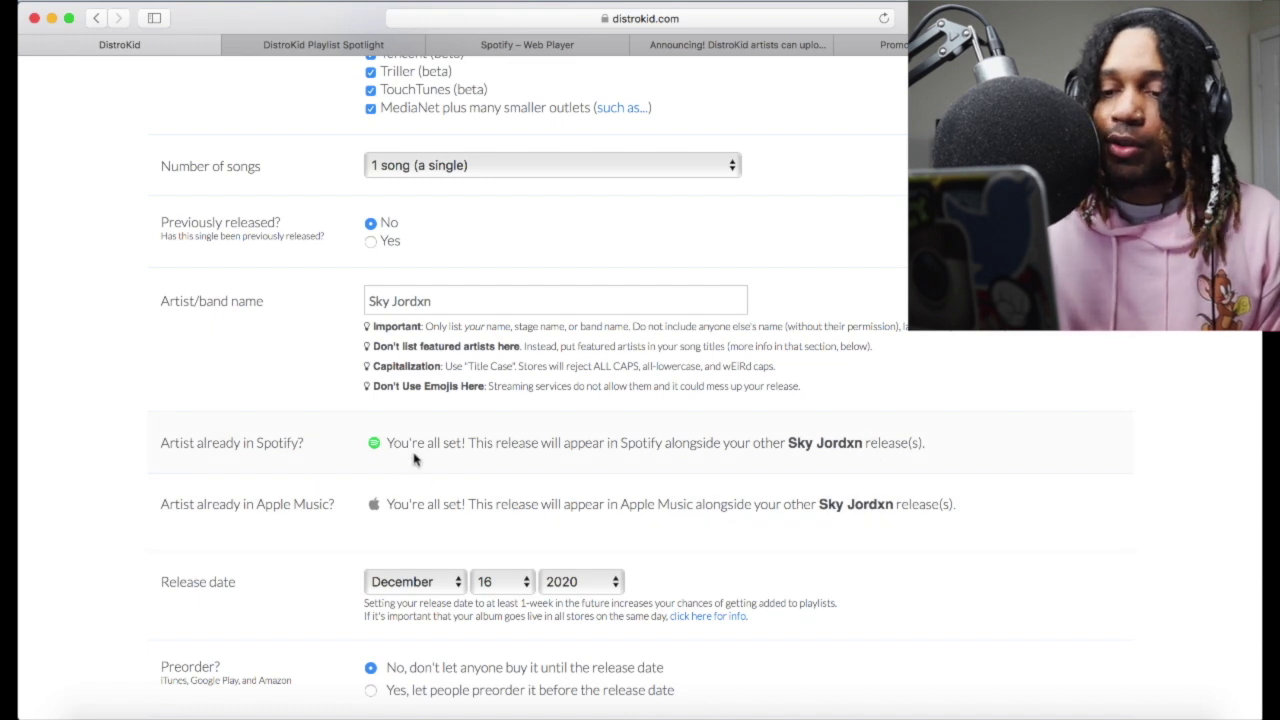
{"action": "scroll", "coordinate": [420, 480], "scroll_direction": "down", "scroll_amount": 5}
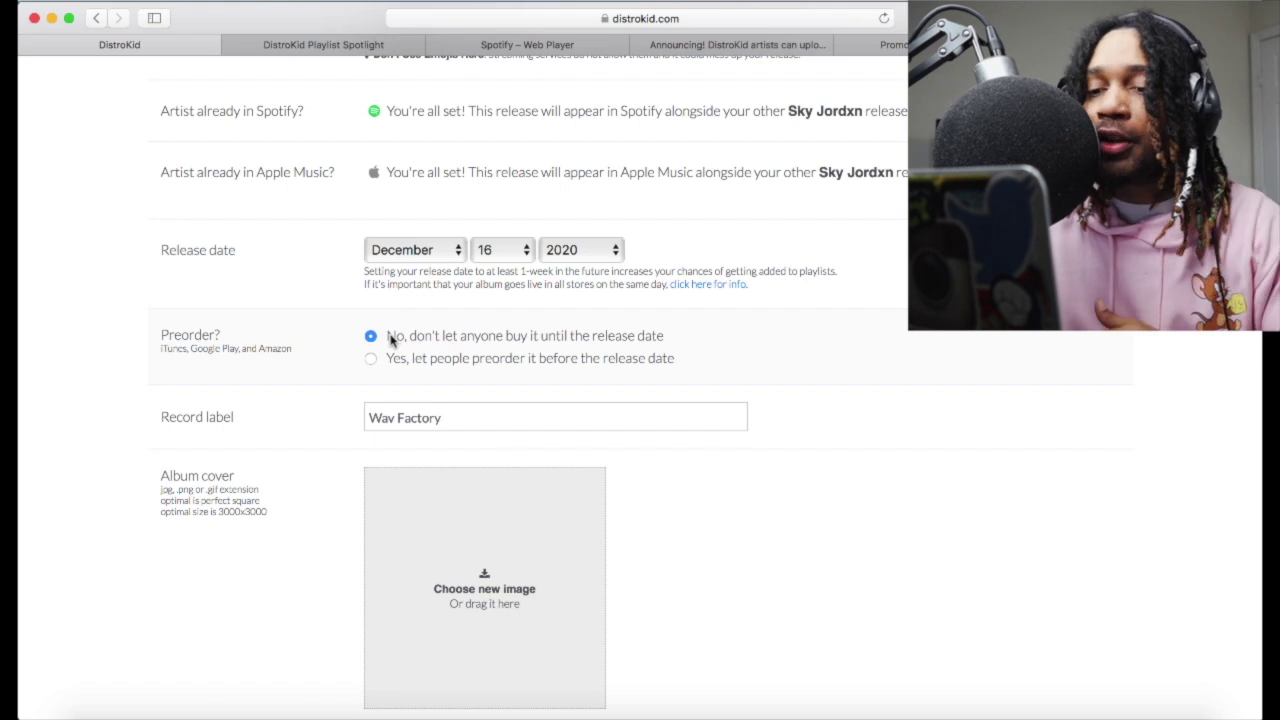
{"action": "scroll", "coordinate": [392, 340], "scroll_direction": "down", "scroll_amount": 1}
{"action": "scroll", "coordinate": [418, 370], "scroll_direction": "down", "scroll_amount": 5}
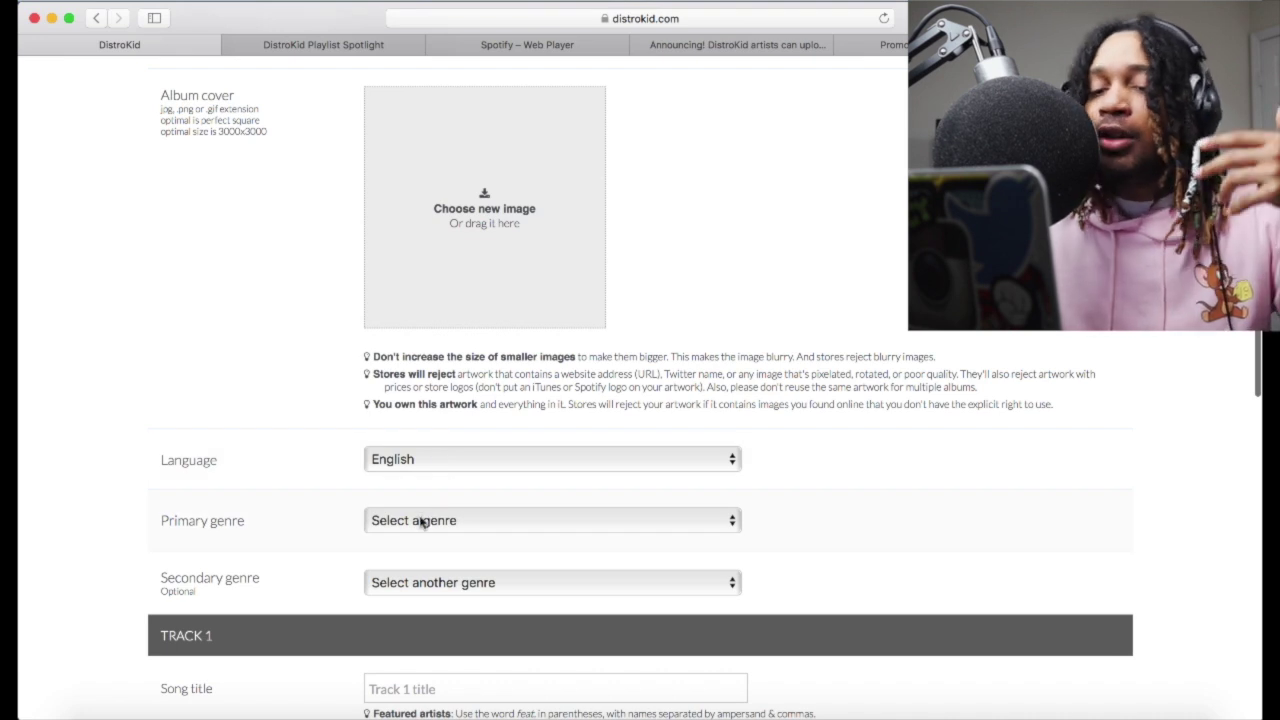
Step: Enter "thus u" as the song title for Track 1
{"action": "scroll", "coordinate": [420, 520], "scroll_direction": "down", "scroll_amount": 2}
{"action": "scroll", "coordinate": [418, 512], "scroll_direction": "down", "scroll_amount": 3}
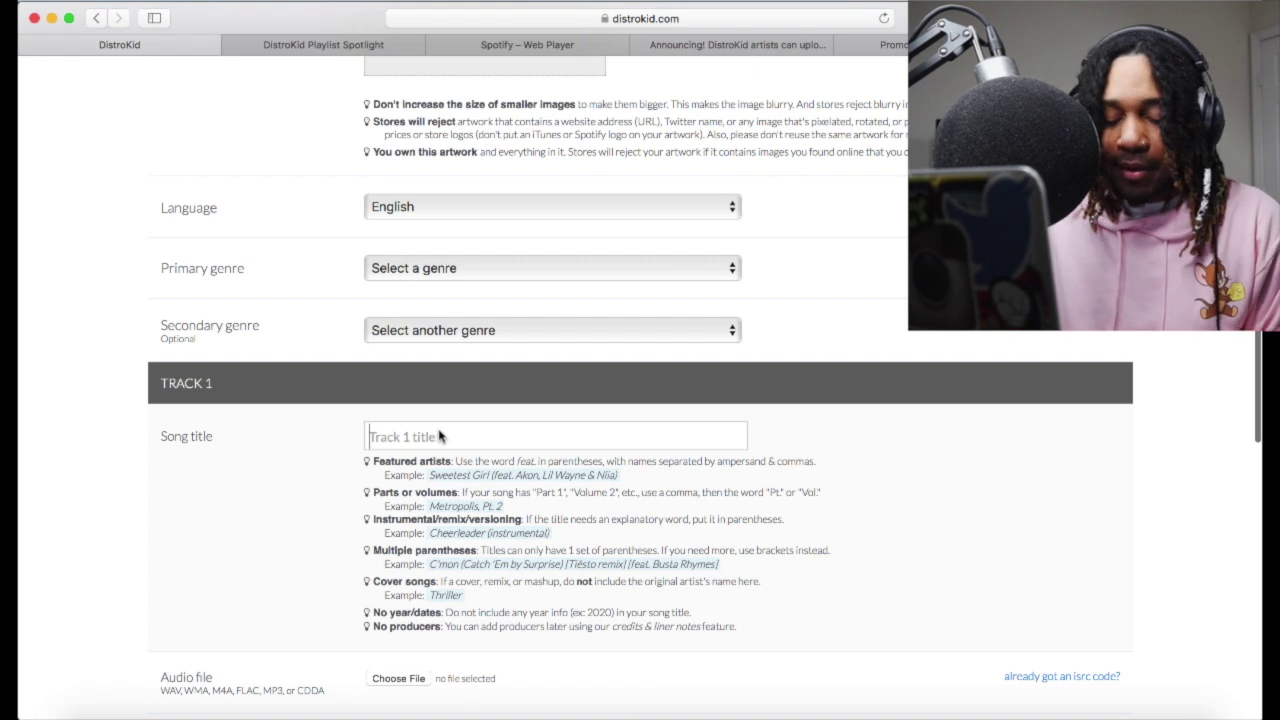
{"action": "left_click", "coordinate": [441, 436]}
{"action": "type", "text": "thus "}
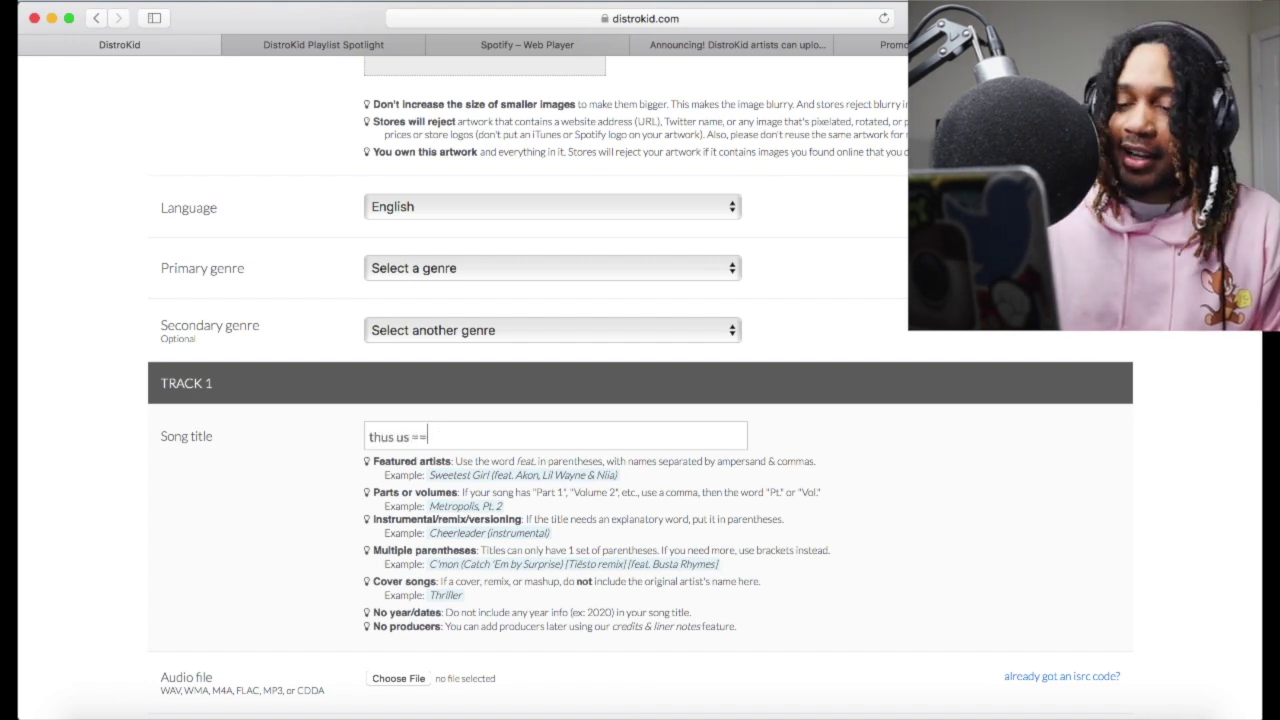
{"action": "type", "text": "us ="}
{"action": "key", "text": "BackSpace"}
{"action": "key", "text": "BackSpace"}
{"action": "key", "text": "BackSpace"}
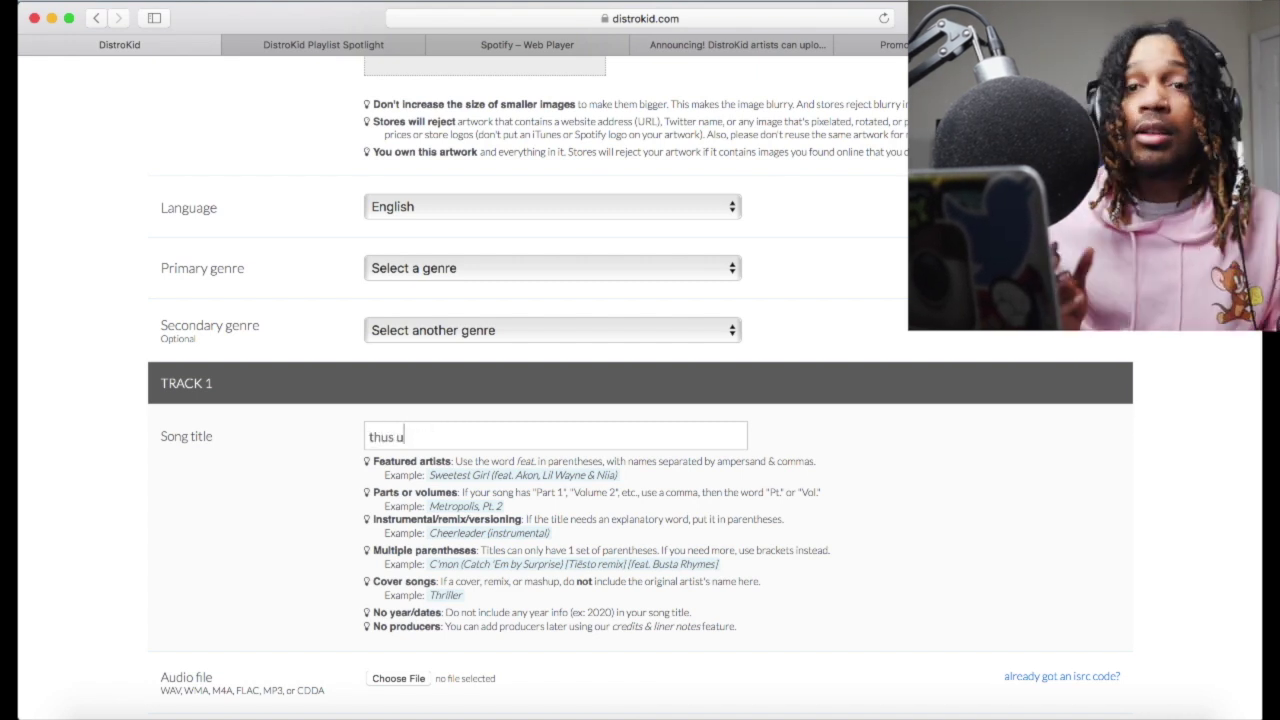
Step: Review Track 1's audio file, songwriter, explicit lyrics, radio edit and instrumental settings
{"action": "scroll", "coordinate": [294, 540], "scroll_direction": "down", "scroll_amount": 5}
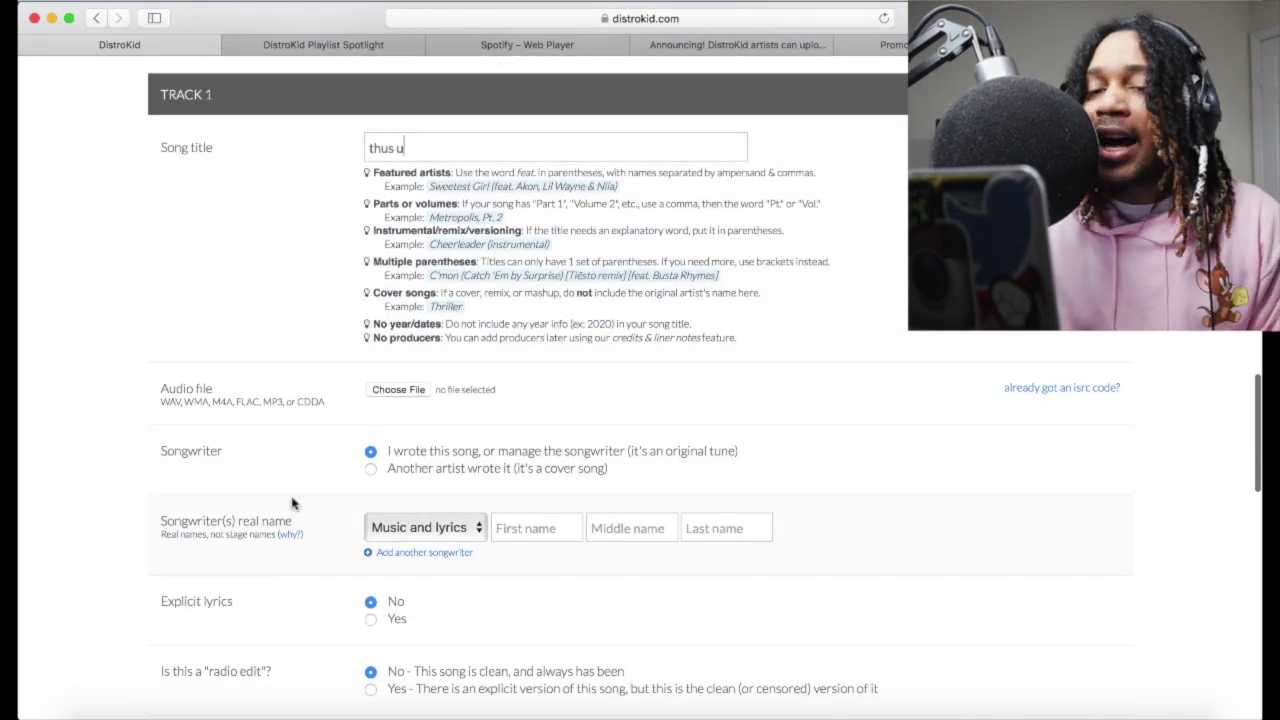
{"action": "scroll", "coordinate": [294, 436], "scroll_direction": "down", "scroll_amount": 2}
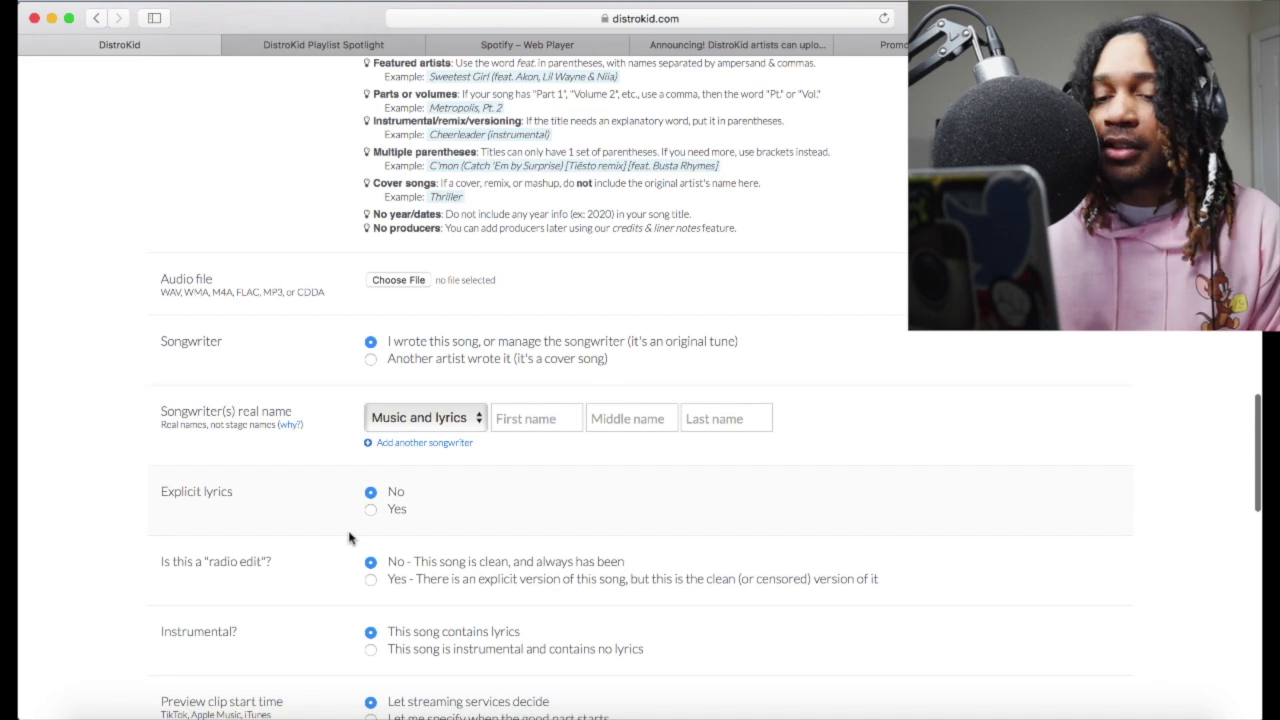
{"action": "scroll", "coordinate": [349, 540], "scroll_direction": "down", "scroll_amount": 1}
{"action": "scroll", "coordinate": [349, 540], "scroll_direction": "down", "scroll_amount": 2}
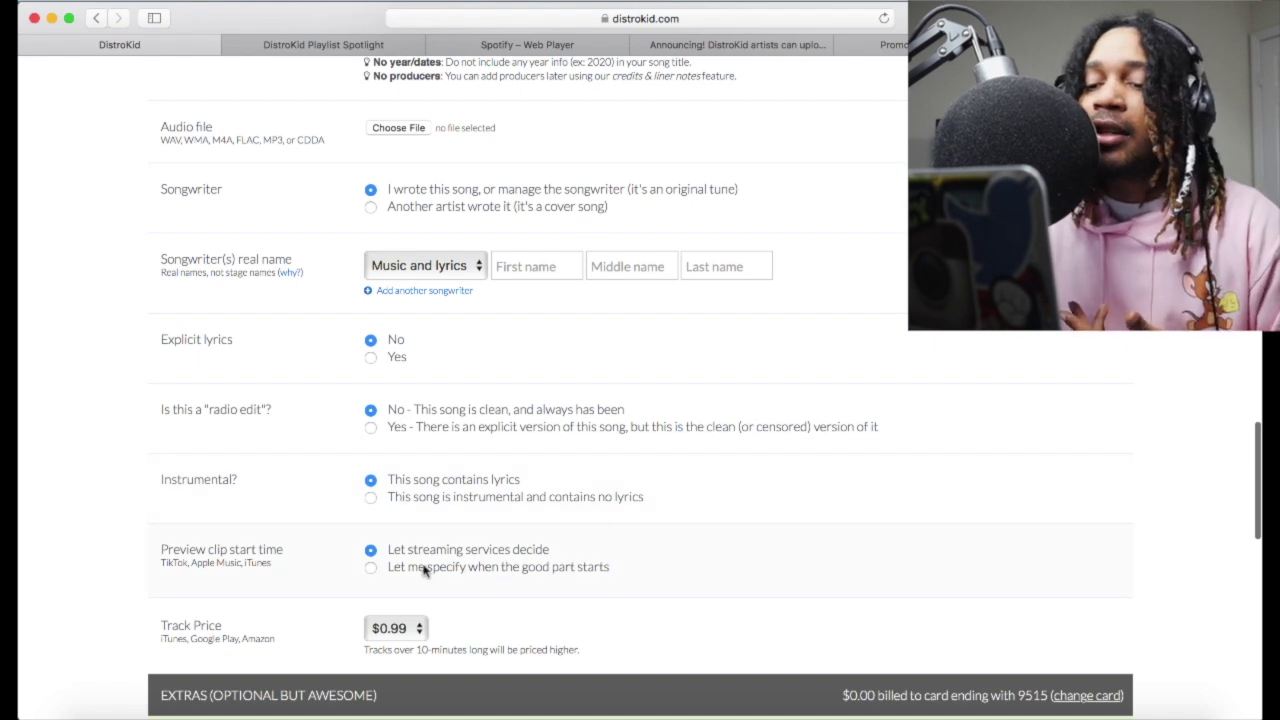
Step: Try specifying a custom preview clip start time, and revert to letting streaming services decide
{"action": "left_click", "coordinate": [370, 568]}
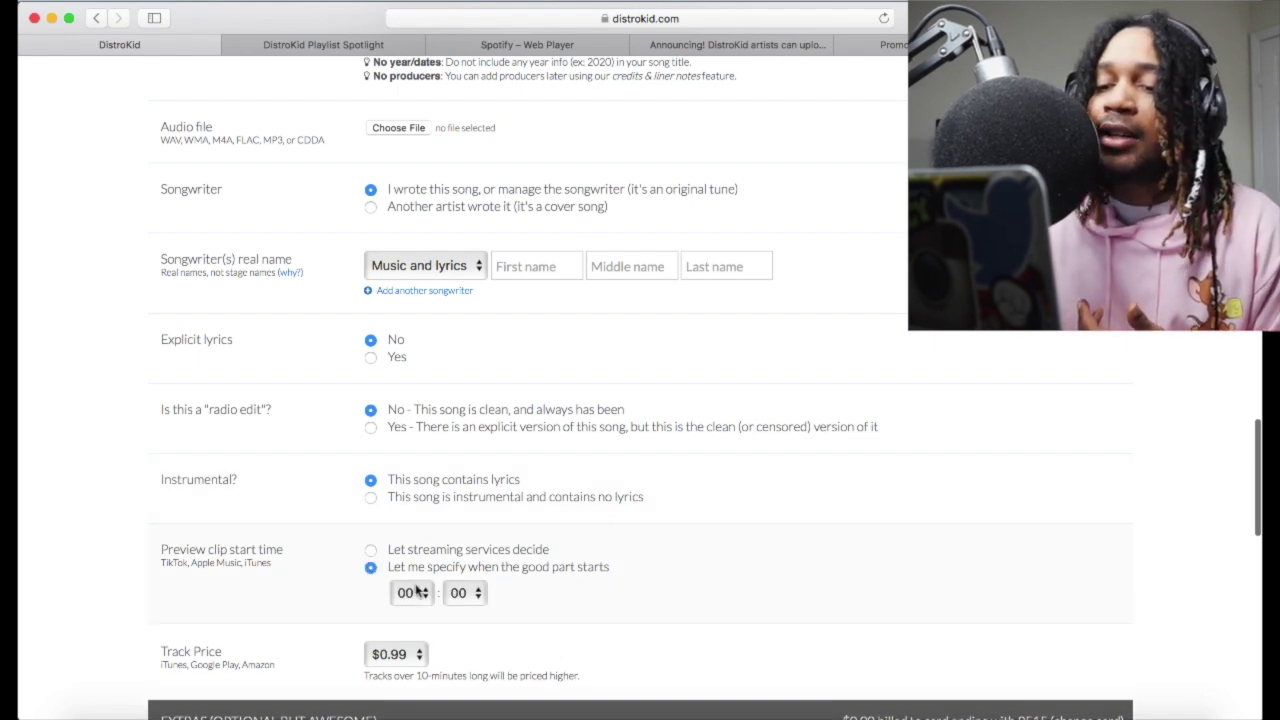
{"action": "left_click", "coordinate": [414, 592]}
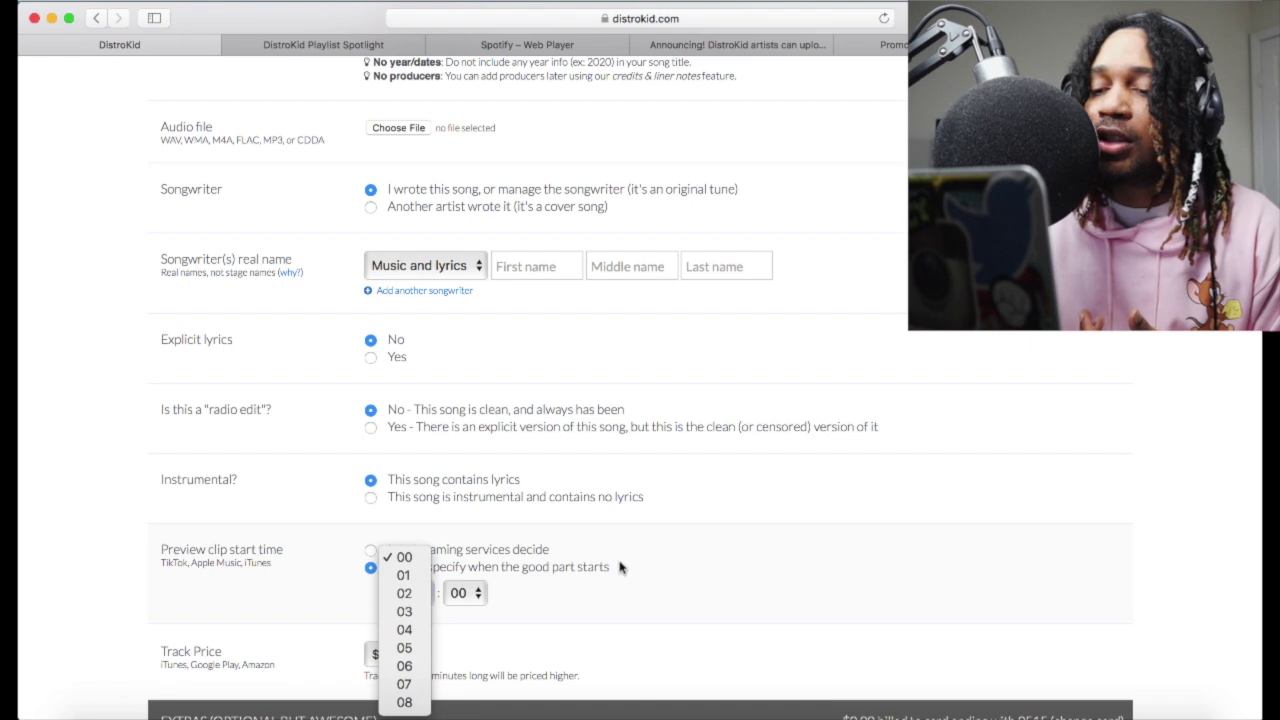
{"action": "left_click", "coordinate": [474, 585]}
{"action": "left_click", "coordinate": [370, 550]}
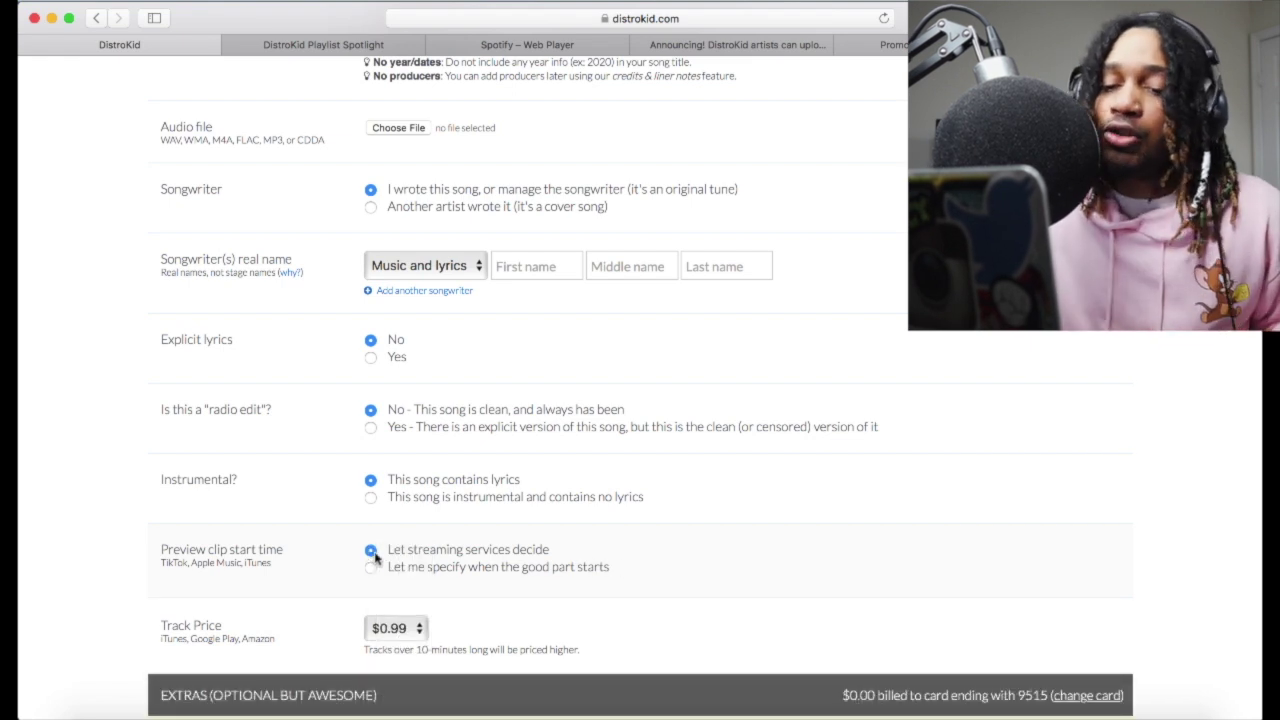
Step: Examine the price options available for Track 1
{"action": "scroll", "coordinate": [451, 566], "scroll_direction": "down", "scroll_amount": 3}
{"action": "scroll", "coordinate": [451, 566], "scroll_direction": "down", "scroll_amount": 1}
{"action": "left_click", "coordinate": [386, 461]}
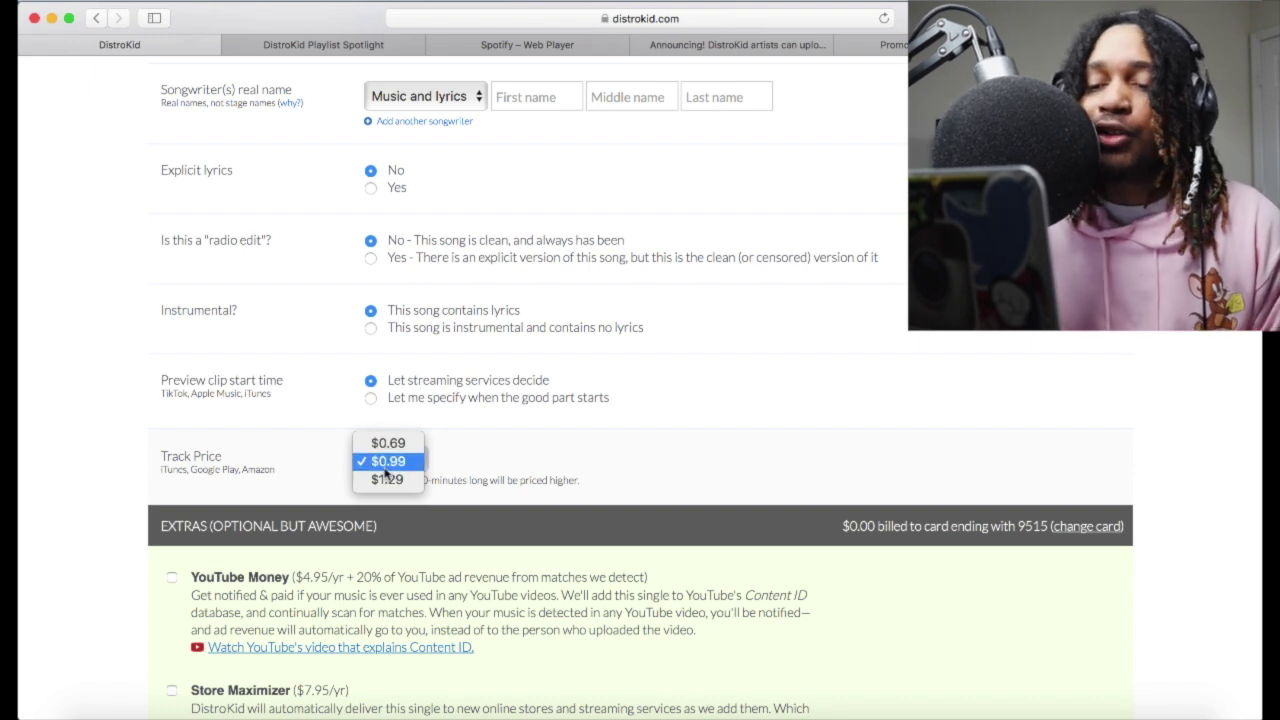
{"action": "left_click", "coordinate": [543, 465]}
Step: Review the optional extras for the release, including YouTube Money, Store Maximizer, Shazam & iPhone Siri and Leave a Legacy
{"action": "scroll", "coordinate": [404, 497], "scroll_direction": "down", "scroll_amount": 5}
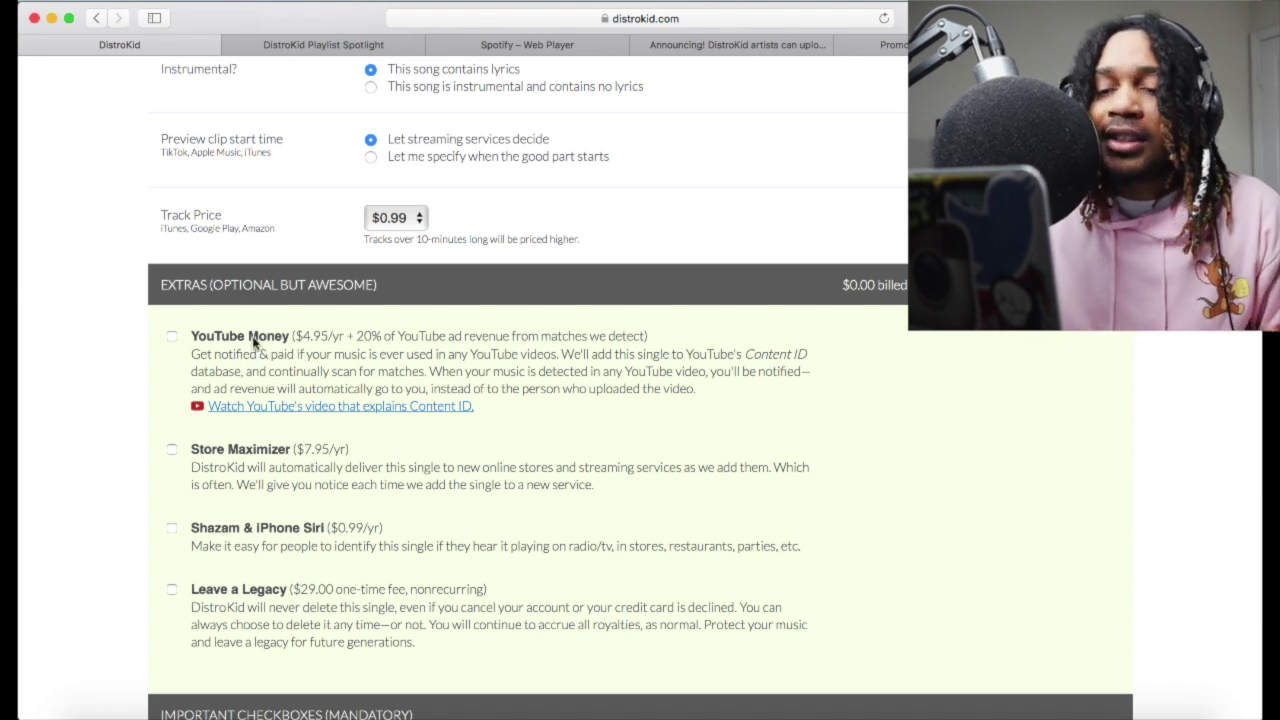
{"action": "scroll", "coordinate": [260, 345], "scroll_direction": "down", "scroll_amount": 2}
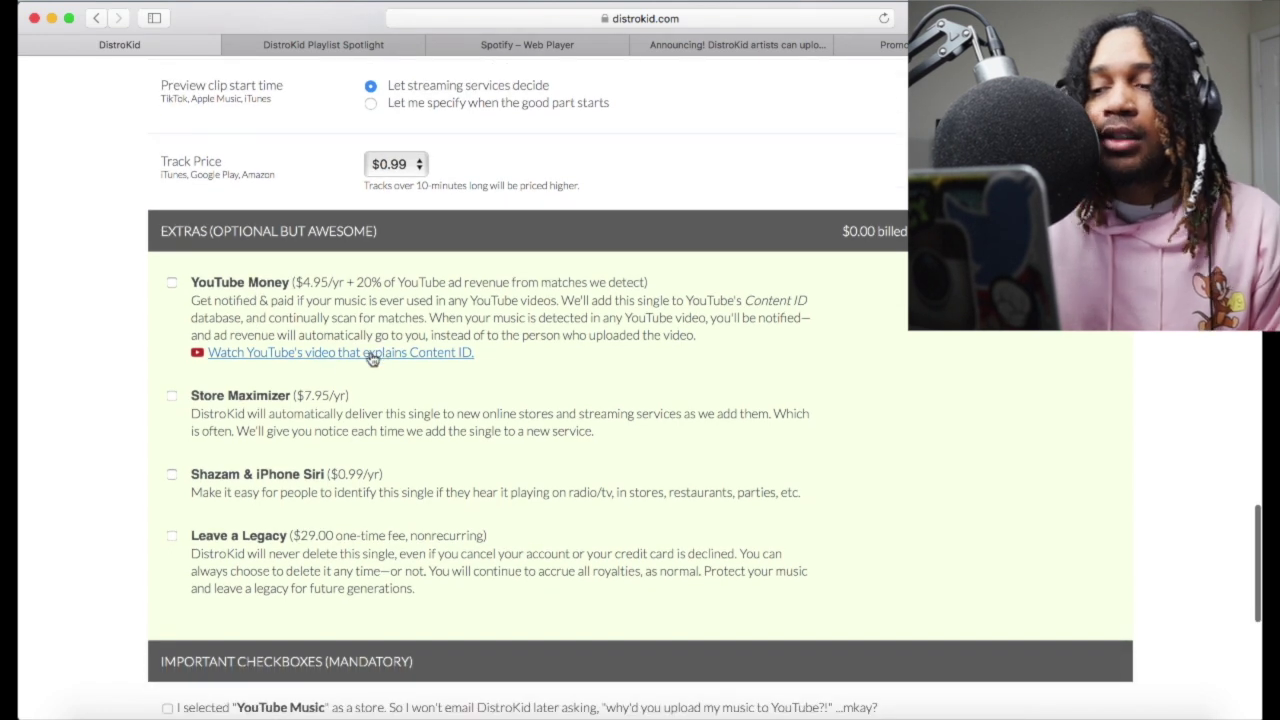
{"action": "scroll", "coordinate": [372, 358], "scroll_direction": "down", "scroll_amount": 3}
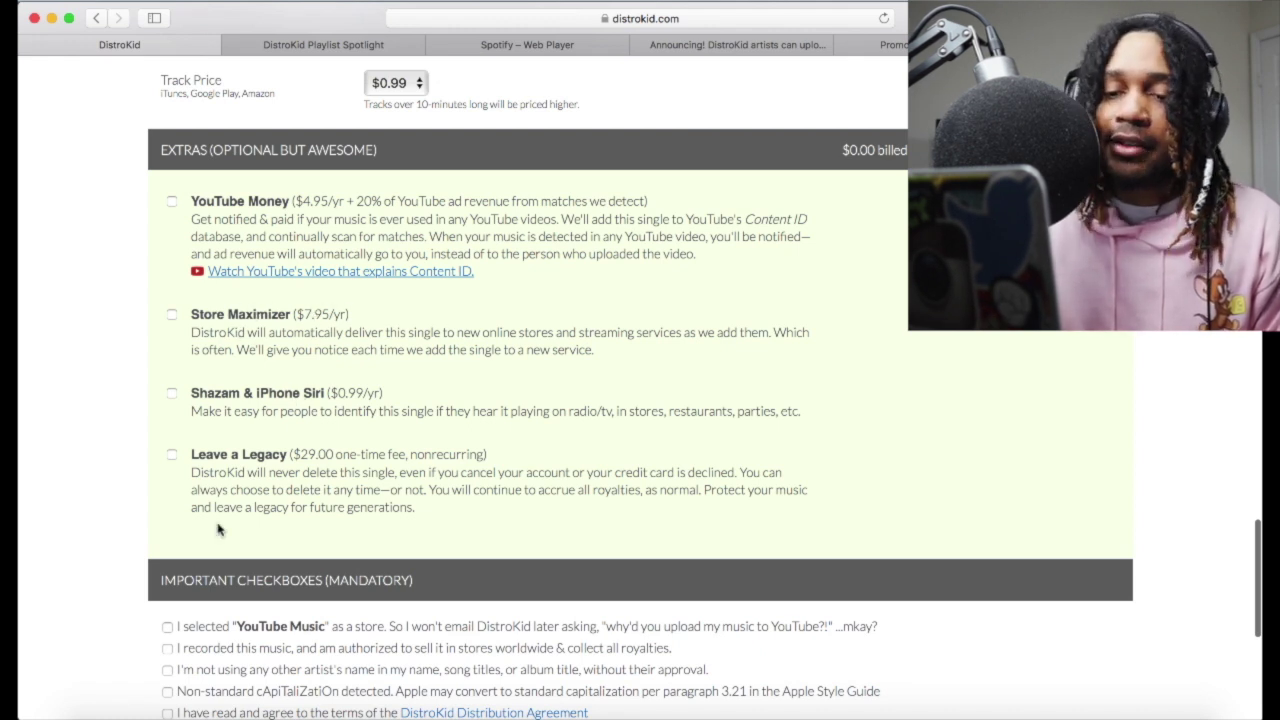
{"action": "scroll", "coordinate": [253, 475], "scroll_direction": "down", "scroll_amount": 2}
Step: Accept the mandatory statements on YouTube Music, recording rights, non-standard capitalization and the DistroKid Distribution Agreement
{"action": "scroll", "coordinate": [273, 408], "scroll_direction": "down", "scroll_amount": 4}
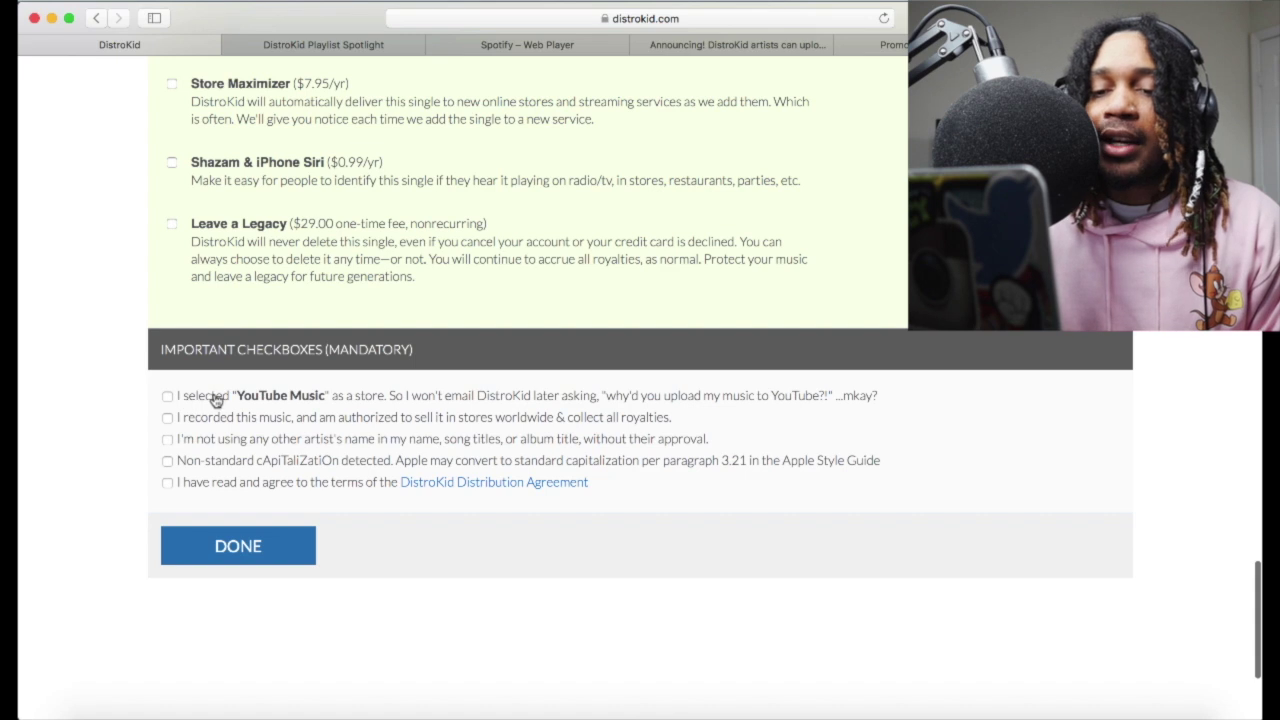
{"action": "left_click", "coordinate": [167, 396]}
{"action": "left_click", "coordinate": [167, 418]}
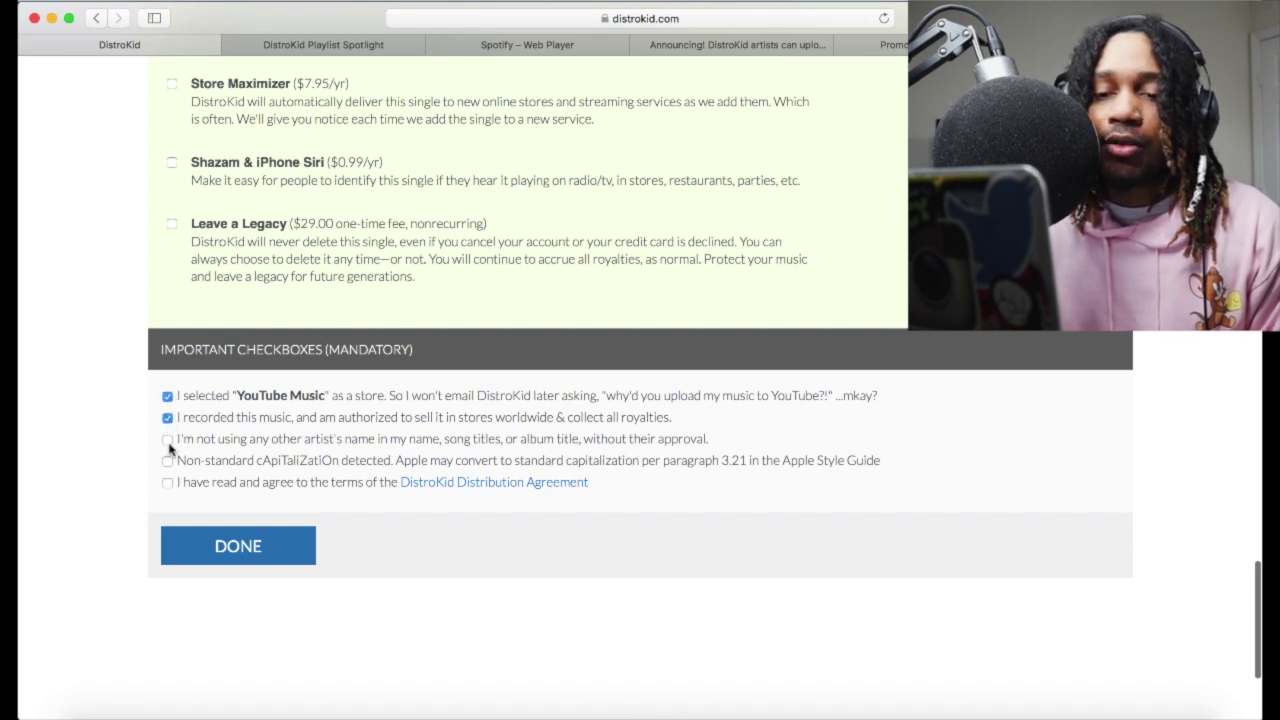
{"action": "left_click", "coordinate": [167, 461]}
{"action": "left_click", "coordinate": [167, 483]}
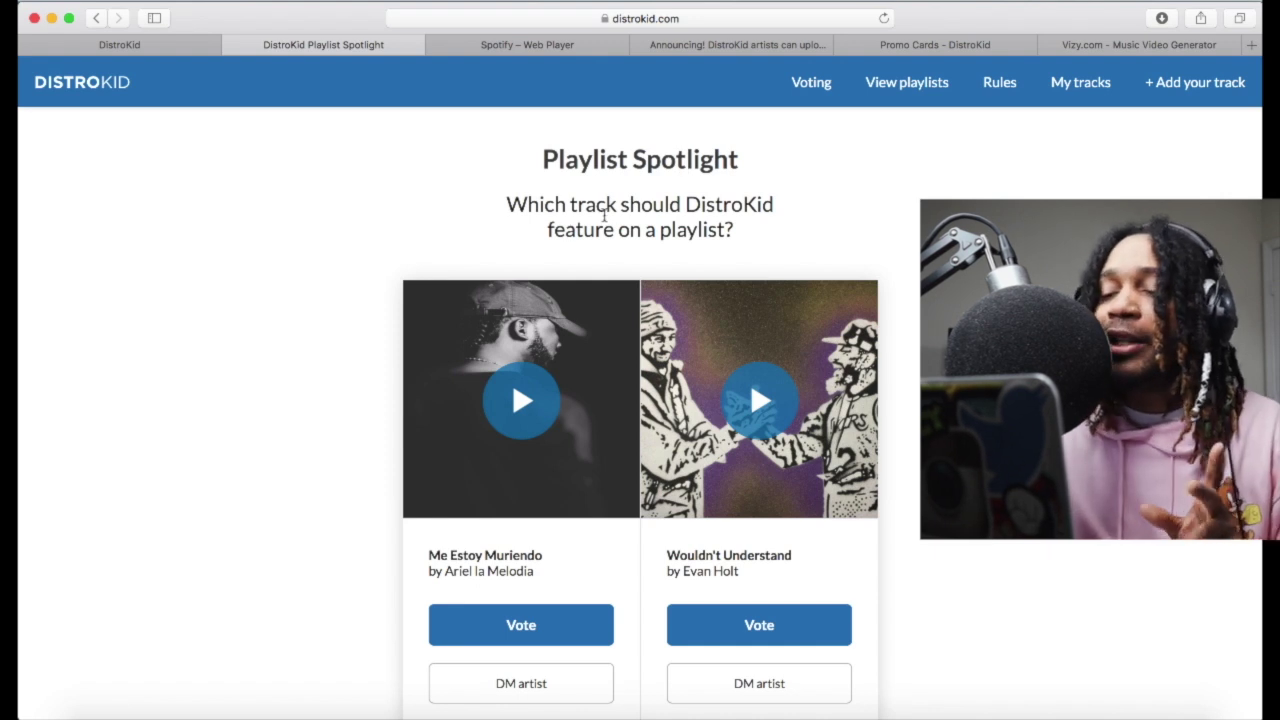
Step: Look over the Playlist Spotlight voting page and open the contest's rules
{"action": "scroll", "coordinate": [603, 215], "scroll_direction": "down", "scroll_amount": 3}
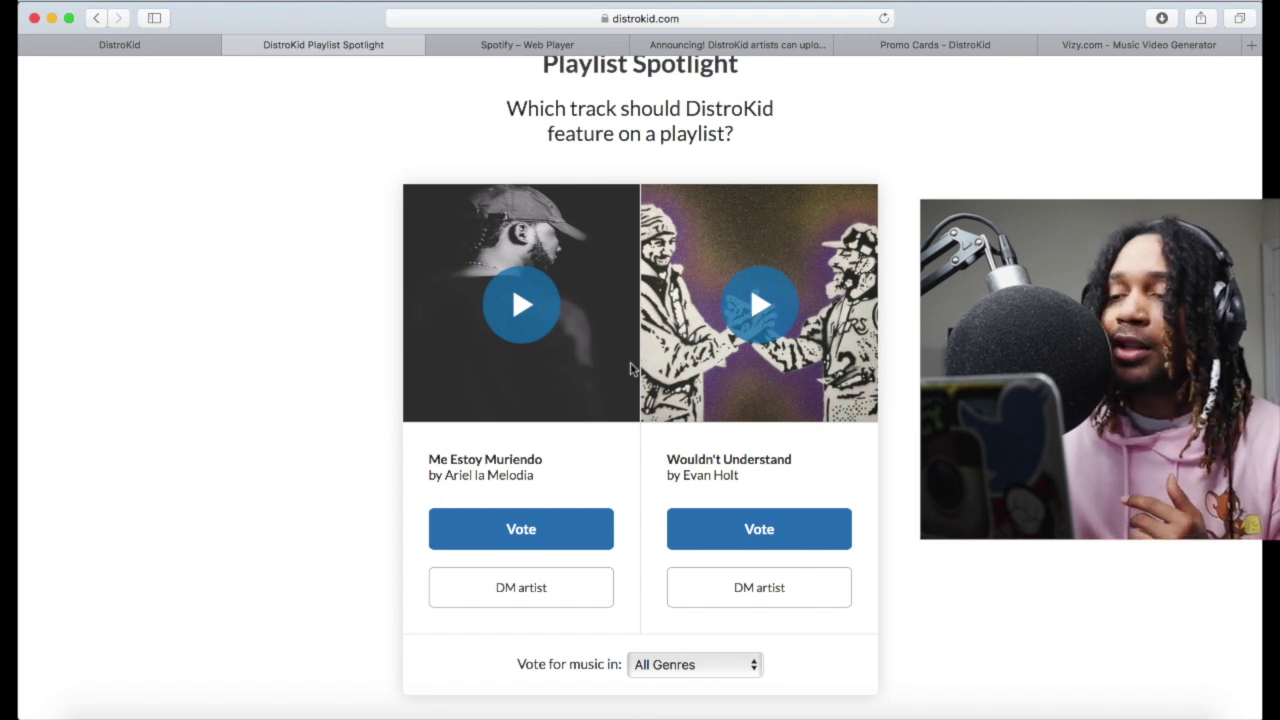
{"action": "scroll", "coordinate": [631, 366], "scroll_direction": "up", "scroll_amount": 3}
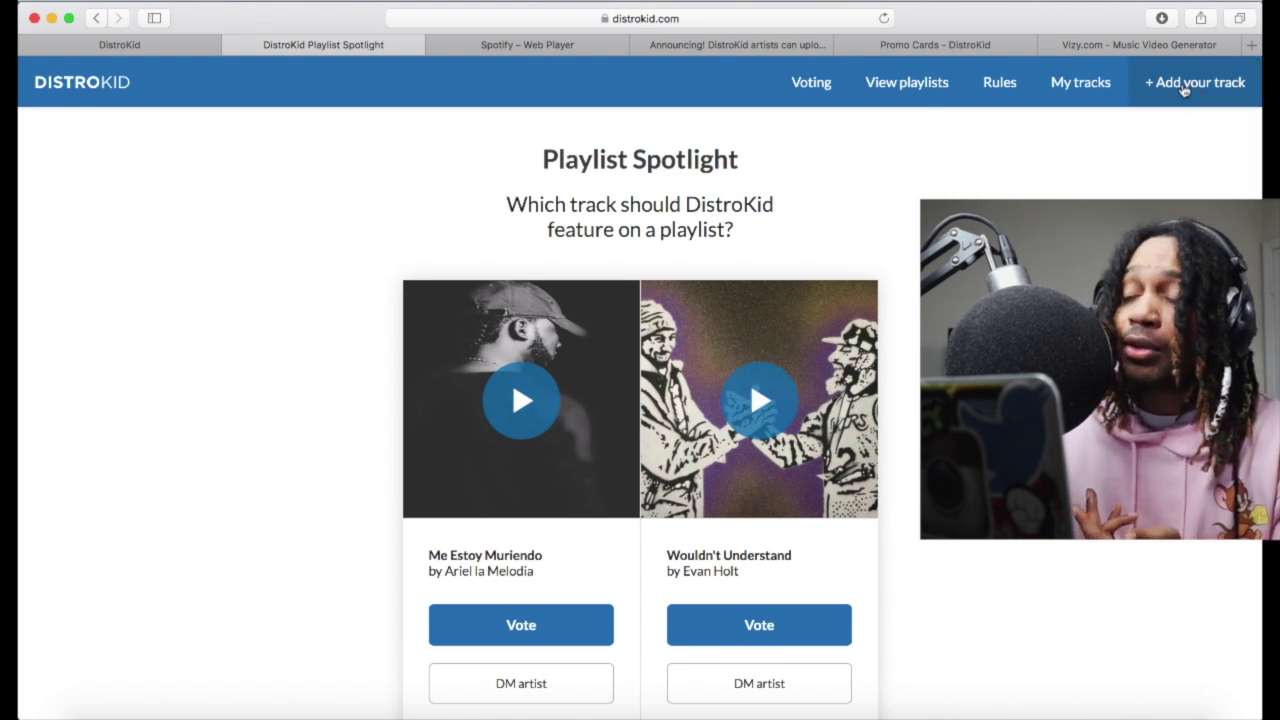
{"action": "left_click", "coordinate": [1000, 86]}
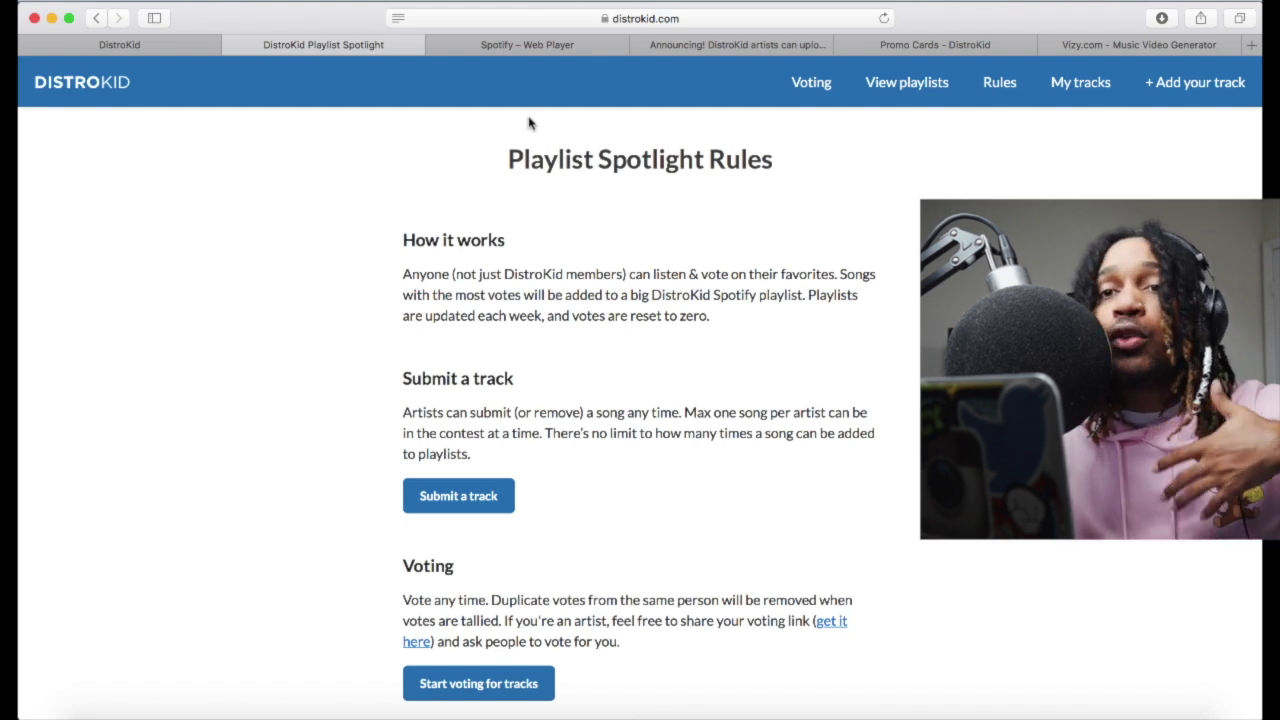
Step: Switch to the DistroKid Spotlight playlist on Spotify, highlight its like count and examine its track list
{"action": "left_click", "coordinate": [527, 45]}
{"action": "scroll", "coordinate": [466, 300], "scroll_direction": "up", "scroll_amount": 10}
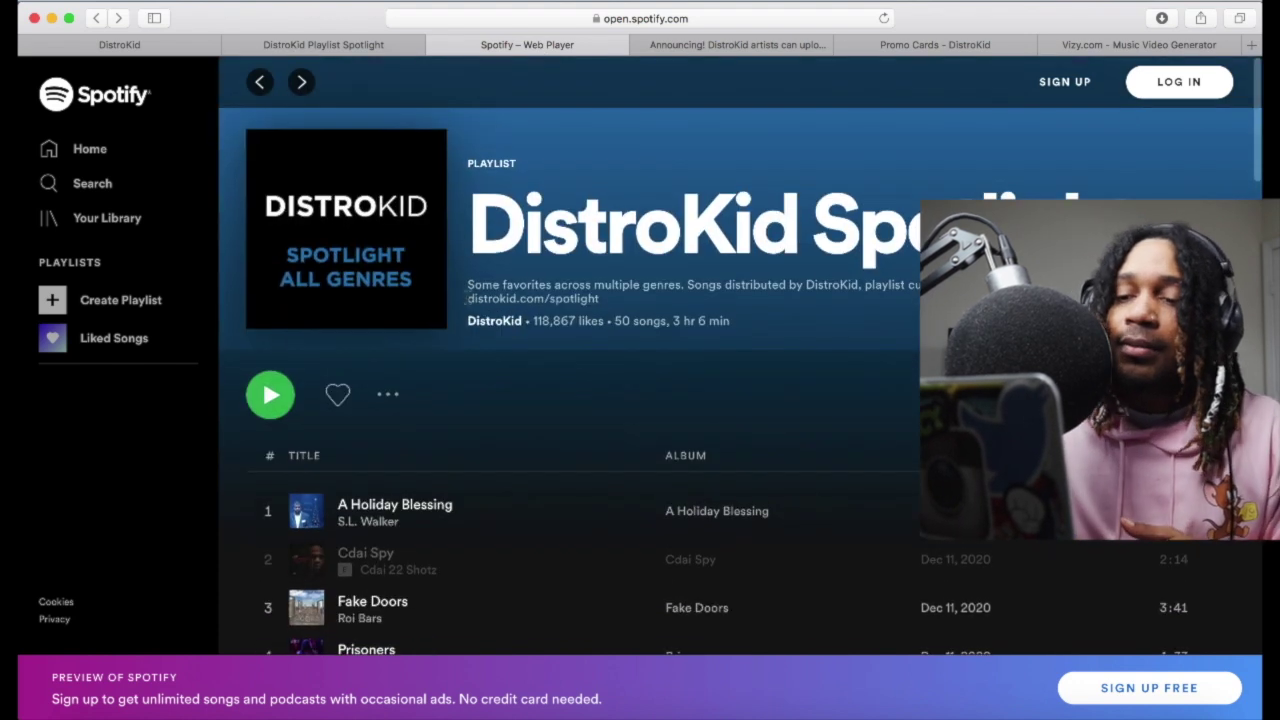
{"action": "scroll", "coordinate": [552, 428], "scroll_direction": "down", "scroll_amount": 1}
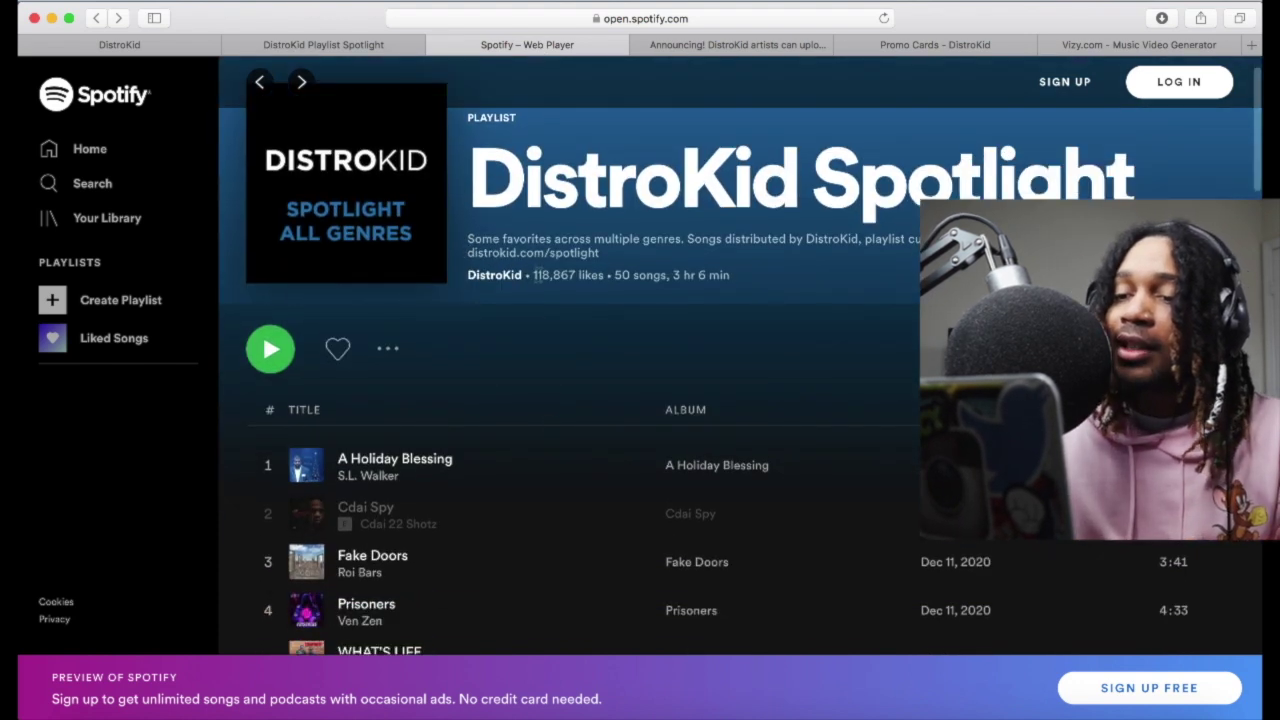
{"action": "left_click_drag", "start_coordinate": [532, 275], "coordinate": [597, 279]}
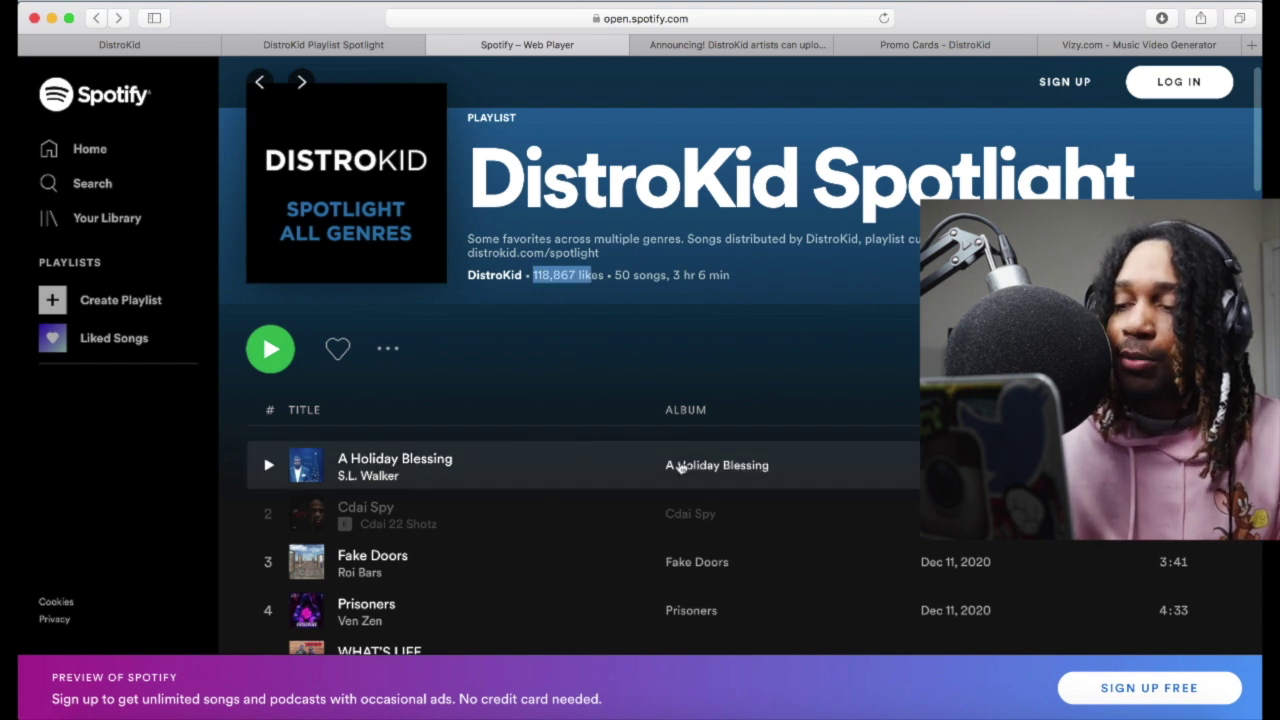
{"action": "scroll", "coordinate": [683, 470], "scroll_direction": "down", "scroll_amount": 1}
{"action": "scroll", "coordinate": [683, 470], "scroll_direction": "down", "scroll_amount": 10}
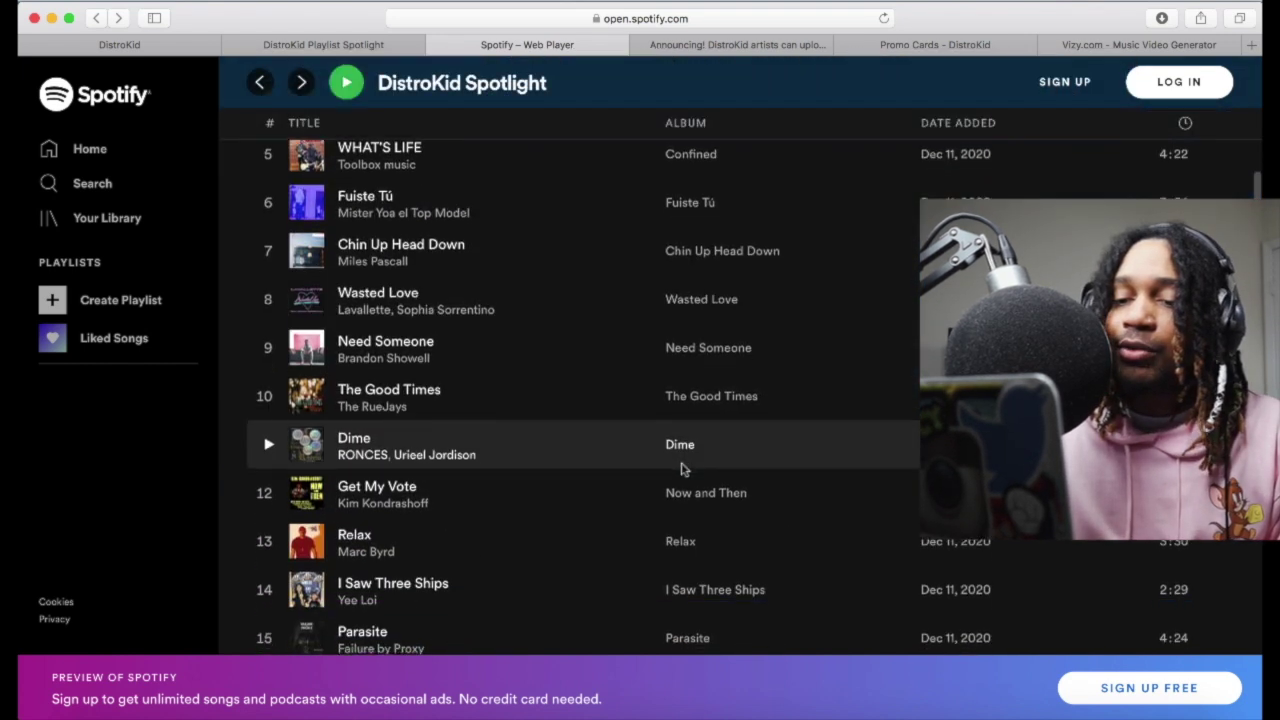
Step: Return to the Playlist Spotlight rules and read the track submission and voting sections
{"action": "key", "text": "ctrl+shift+Tab"}
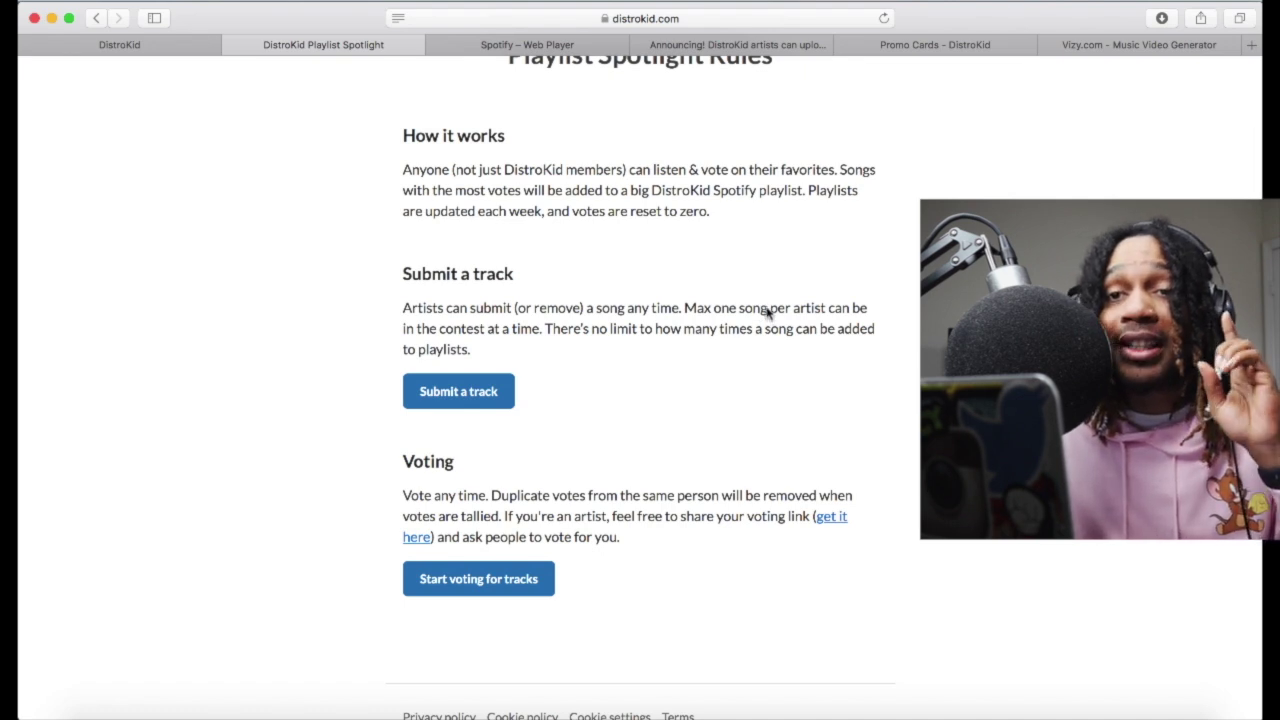
{"action": "scroll", "coordinate": [538, 422], "scroll_direction": "down", "scroll_amount": 2}
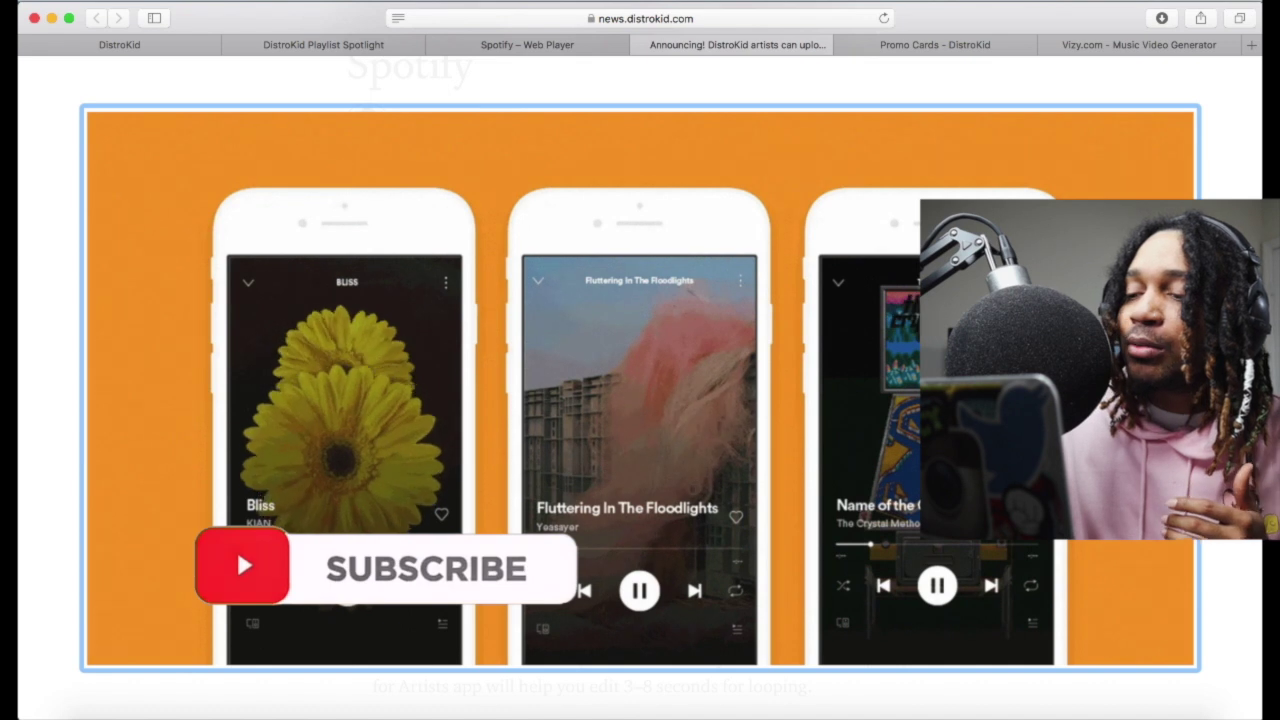
Step: Read the DistroKid News article on Spotify Canvas, including the instructions for uploading a looping video through Spotify for Artists
{"action": "scroll", "coordinate": [607, 287], "scroll_direction": "down", "scroll_amount": 1}
{"action": "scroll", "coordinate": [607, 287], "scroll_direction": "down", "scroll_amount": 5}
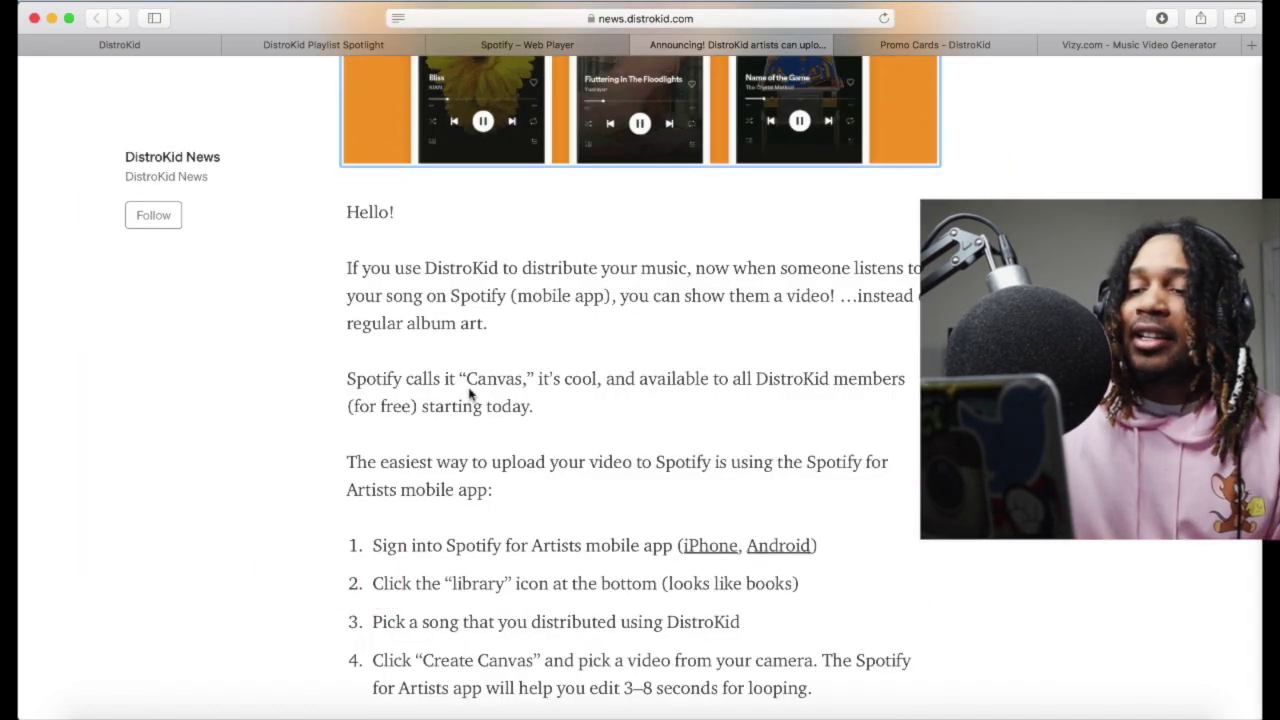
{"action": "scroll", "coordinate": [507, 394], "scroll_direction": "down", "scroll_amount": 2}
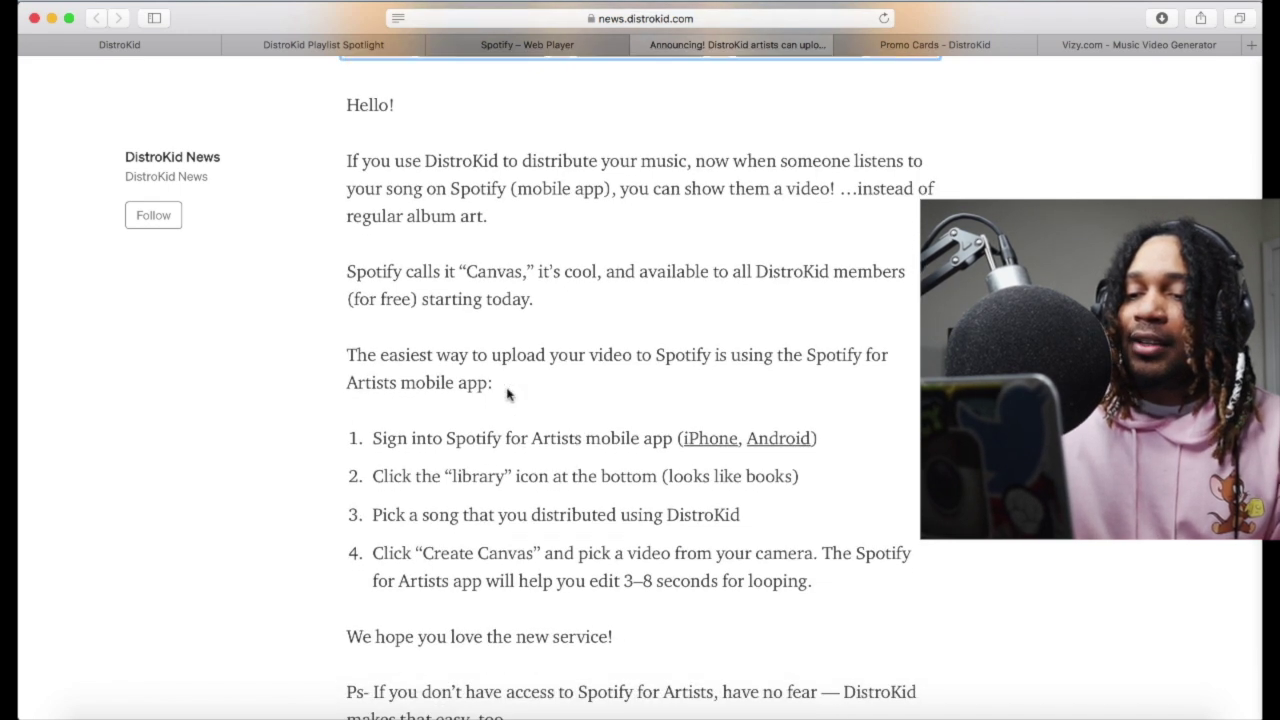
{"action": "scroll", "coordinate": [507, 394], "scroll_direction": "down", "scroll_amount": 1}
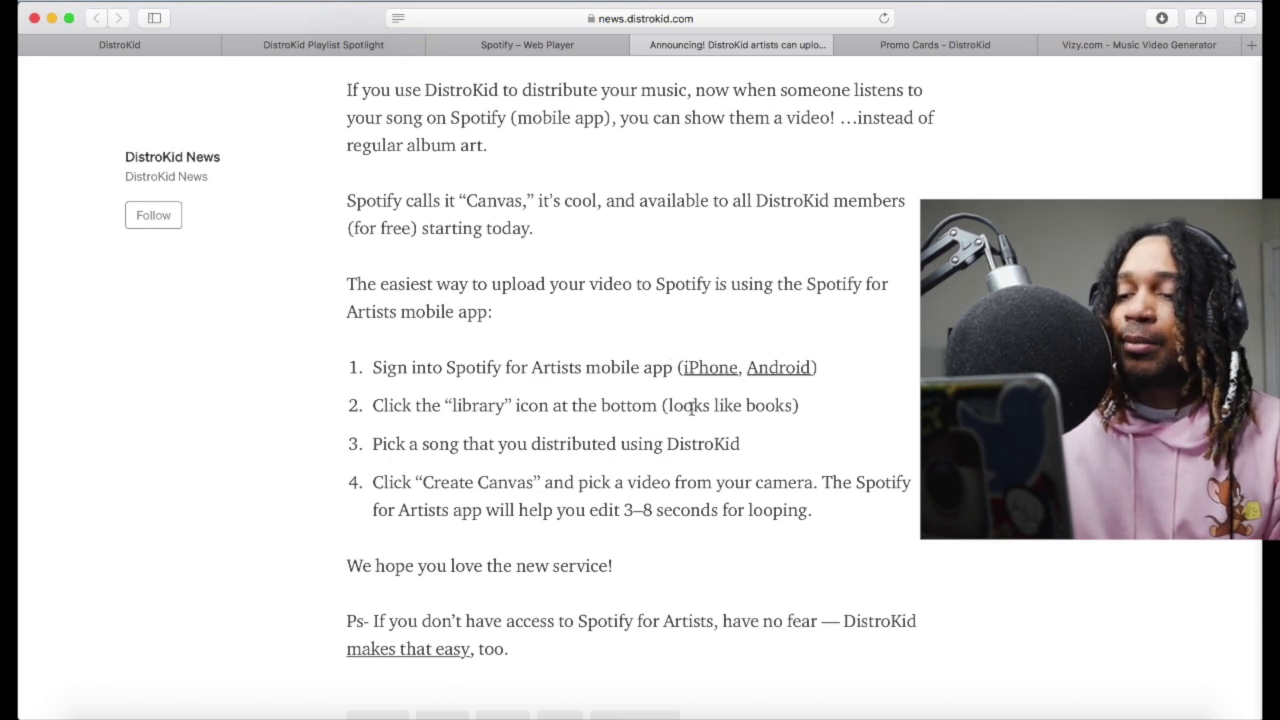
{"action": "scroll", "coordinate": [749, 410], "scroll_direction": "down", "scroll_amount": 1}
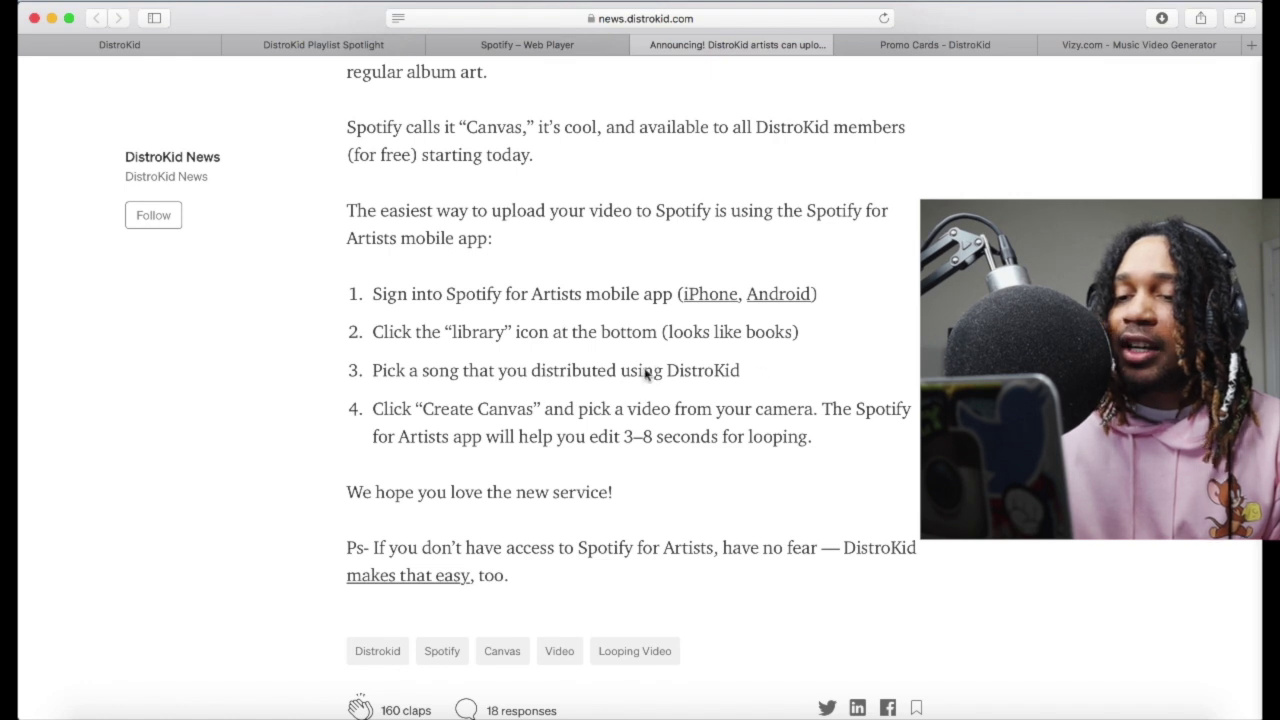
{"action": "scroll", "coordinate": [648, 371], "scroll_direction": "down", "scroll_amount": 1}
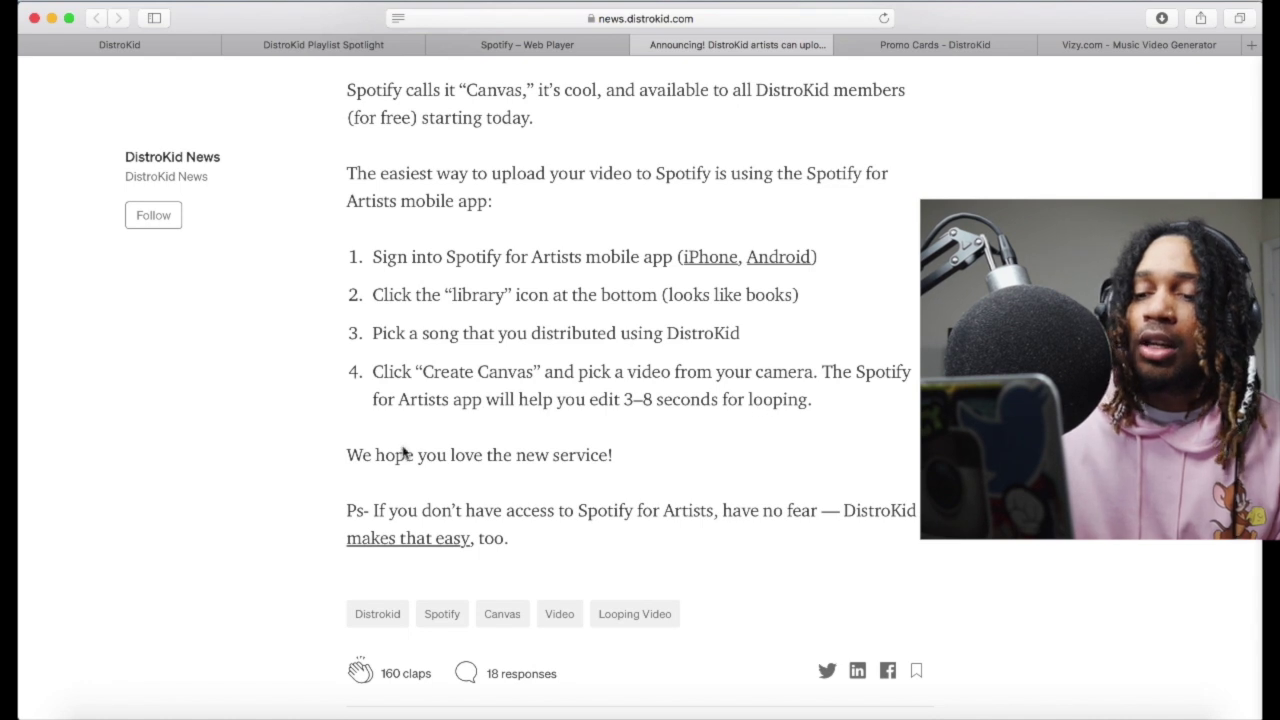
{"action": "scroll", "coordinate": [386, 449], "scroll_direction": "down", "scroll_amount": 3}
{"action": "scroll", "coordinate": [386, 449], "scroll_direction": "up", "scroll_amount": 10}
{"action": "scroll", "coordinate": [386, 449], "scroll_direction": "down", "scroll_amount": 10}
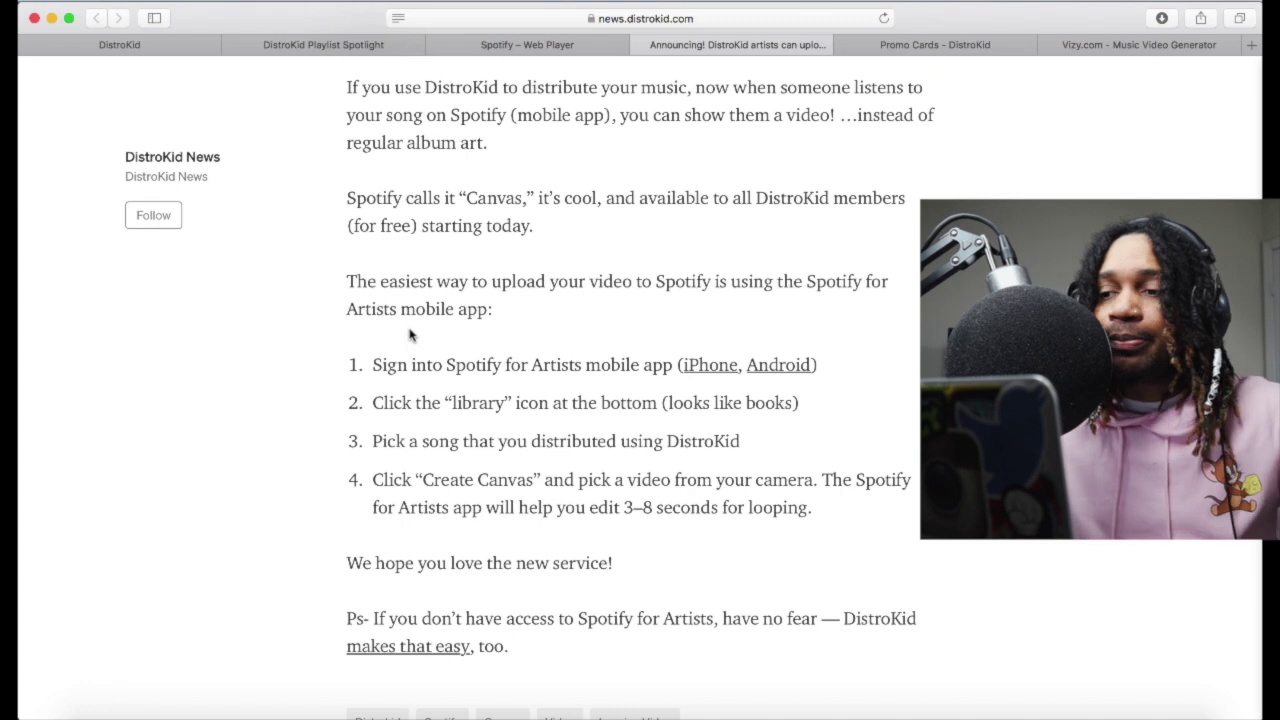
{"action": "scroll", "coordinate": [490, 272], "scroll_direction": "up", "scroll_amount": 5}
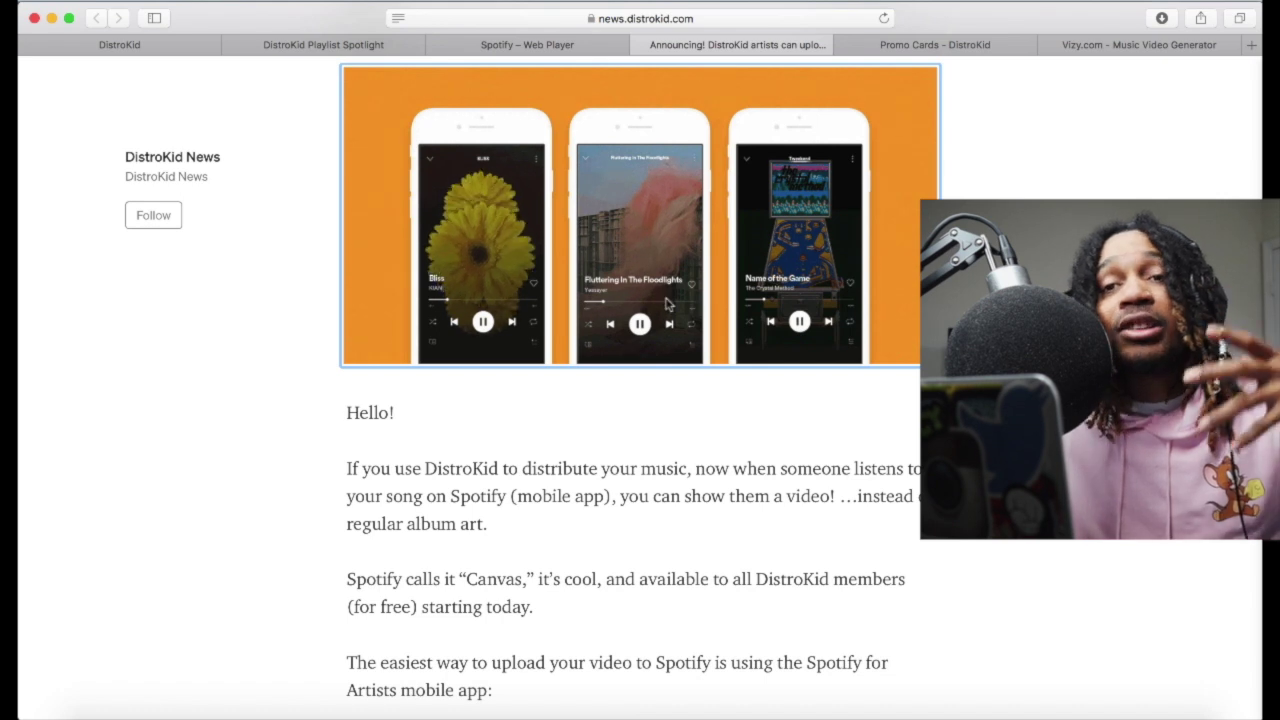
Step: Switch to DistroKid's Promo Cards page and generate promo cards for the release Sped Music
{"action": "key", "text": "ctrl+Tab"}
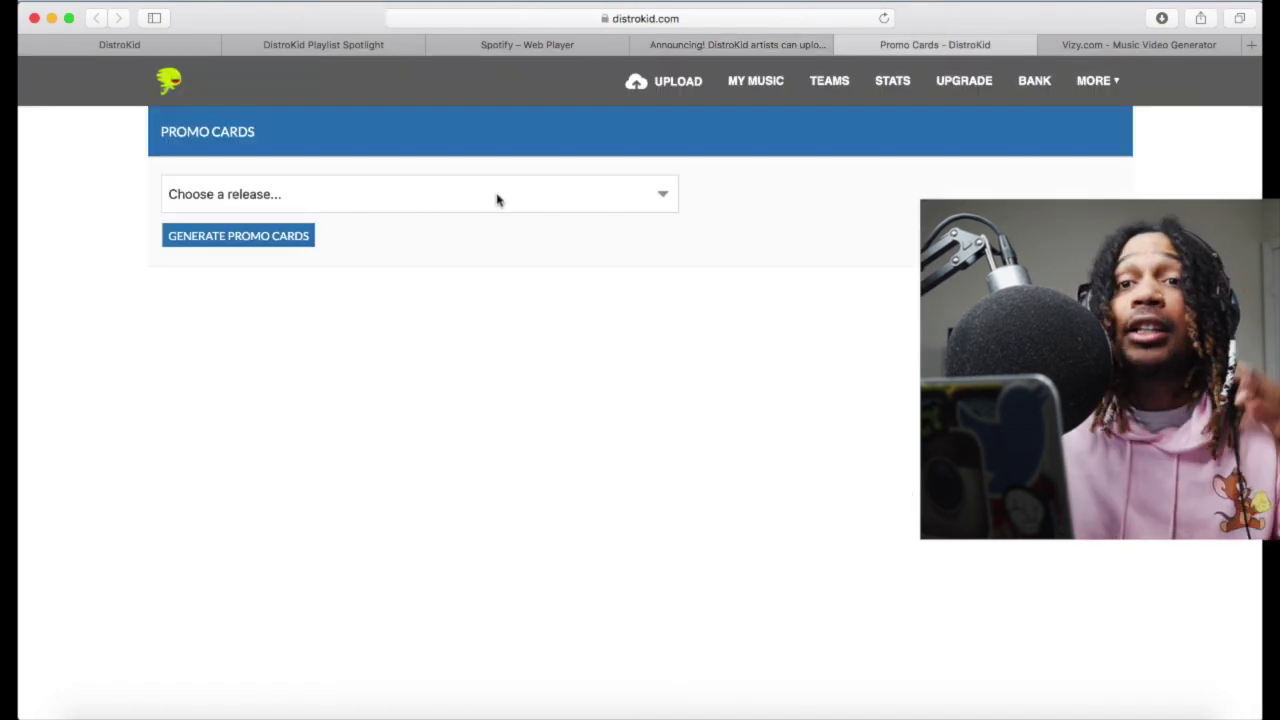
{"action": "left_click", "coordinate": [372, 188]}
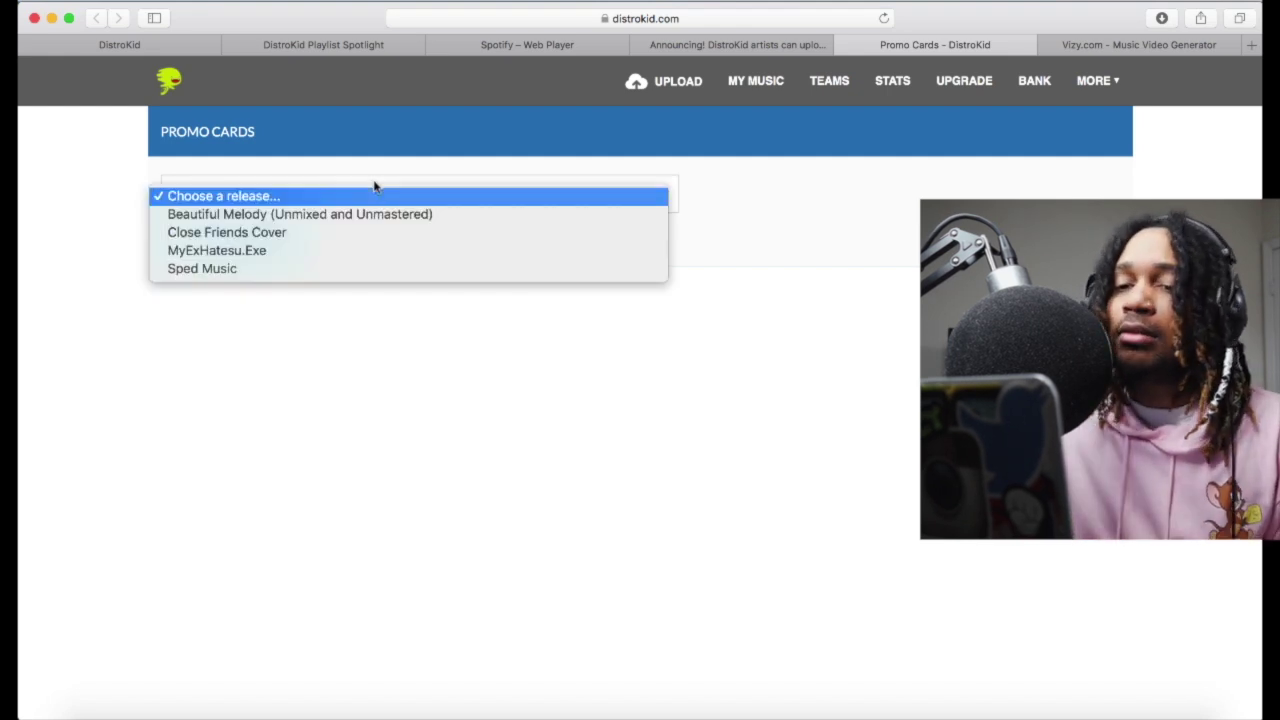
{"action": "left_click", "coordinate": [352, 267]}
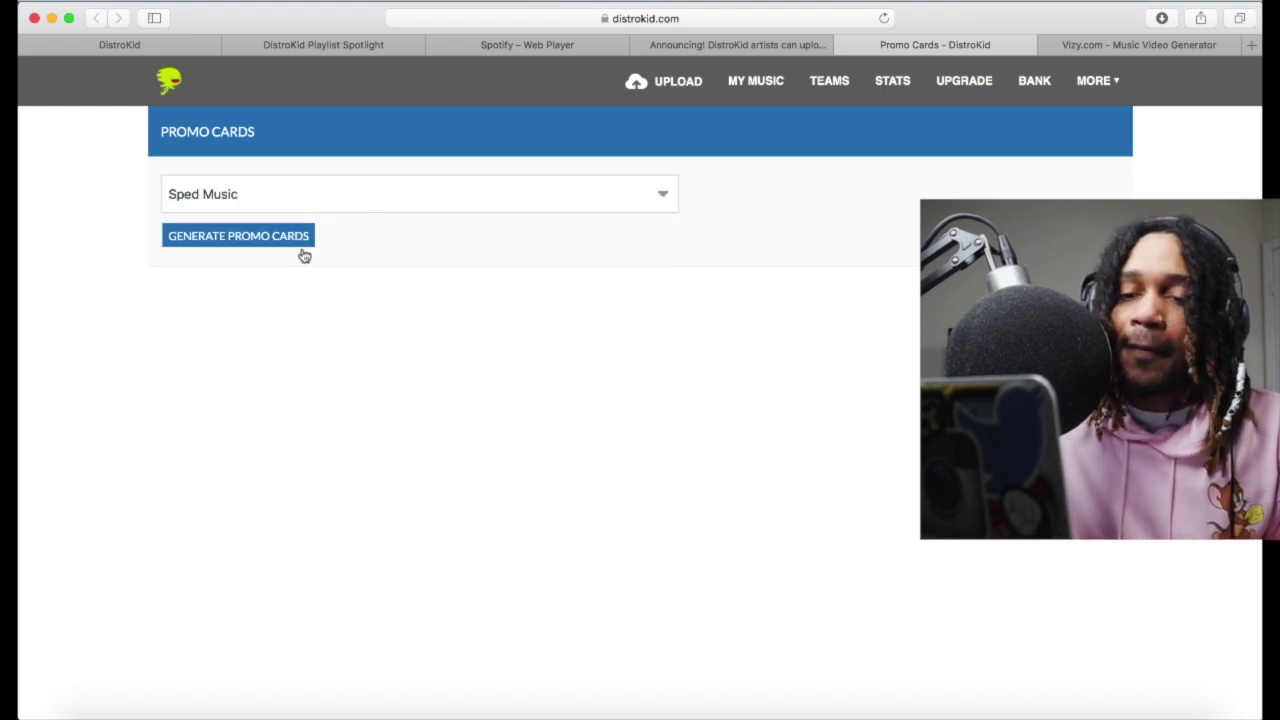
{"action": "left_click", "coordinate": [251, 240]}
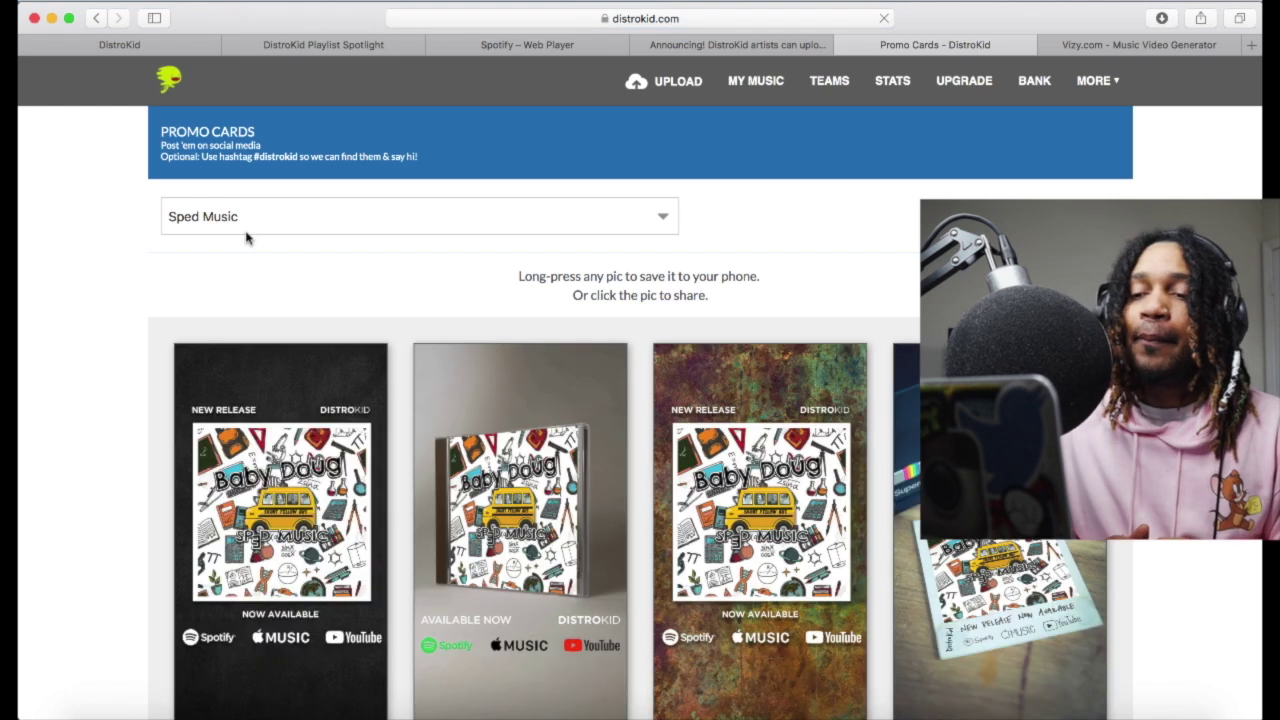
Step: Examine the generated promo card designs for Sped Music, from Black and CD through Vinyl, Lightburst and Pasteup
{"action": "scroll", "coordinate": [295, 442], "scroll_direction": "down", "scroll_amount": 5}
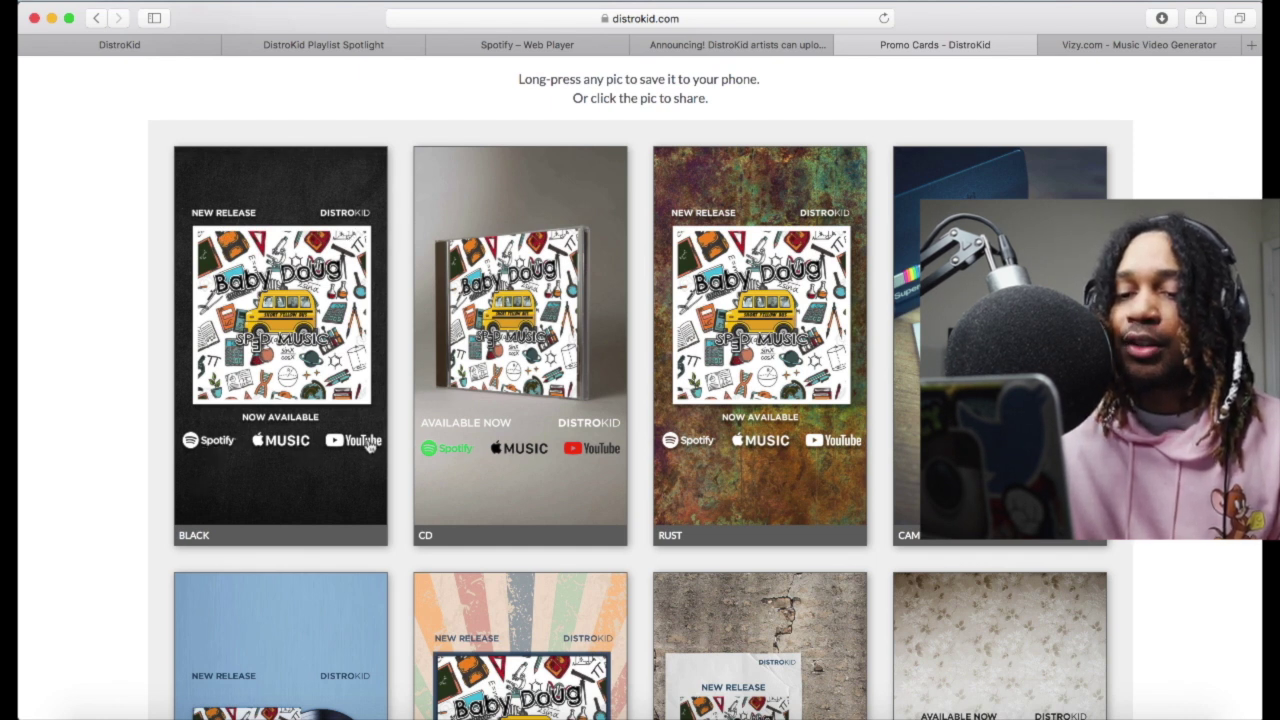
{"action": "scroll", "coordinate": [368, 445], "scroll_direction": "down", "scroll_amount": 1}
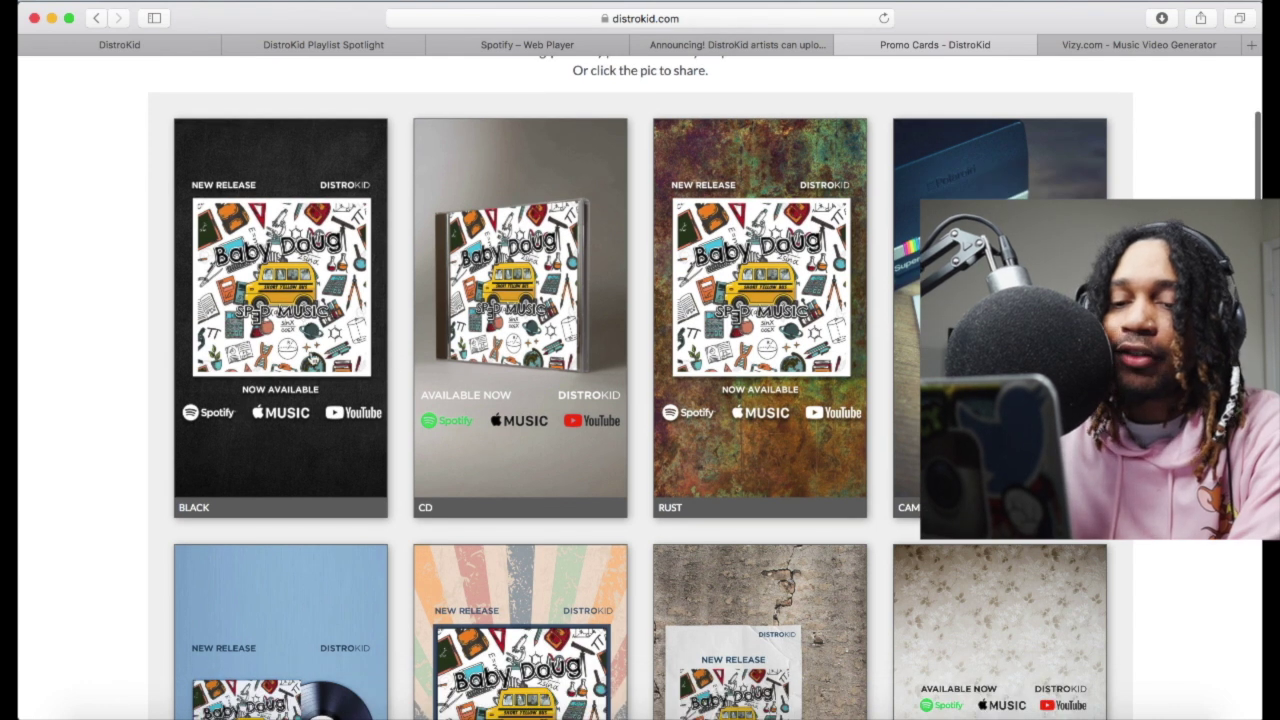
{"action": "scroll", "coordinate": [298, 338], "scroll_direction": "down", "scroll_amount": 4}
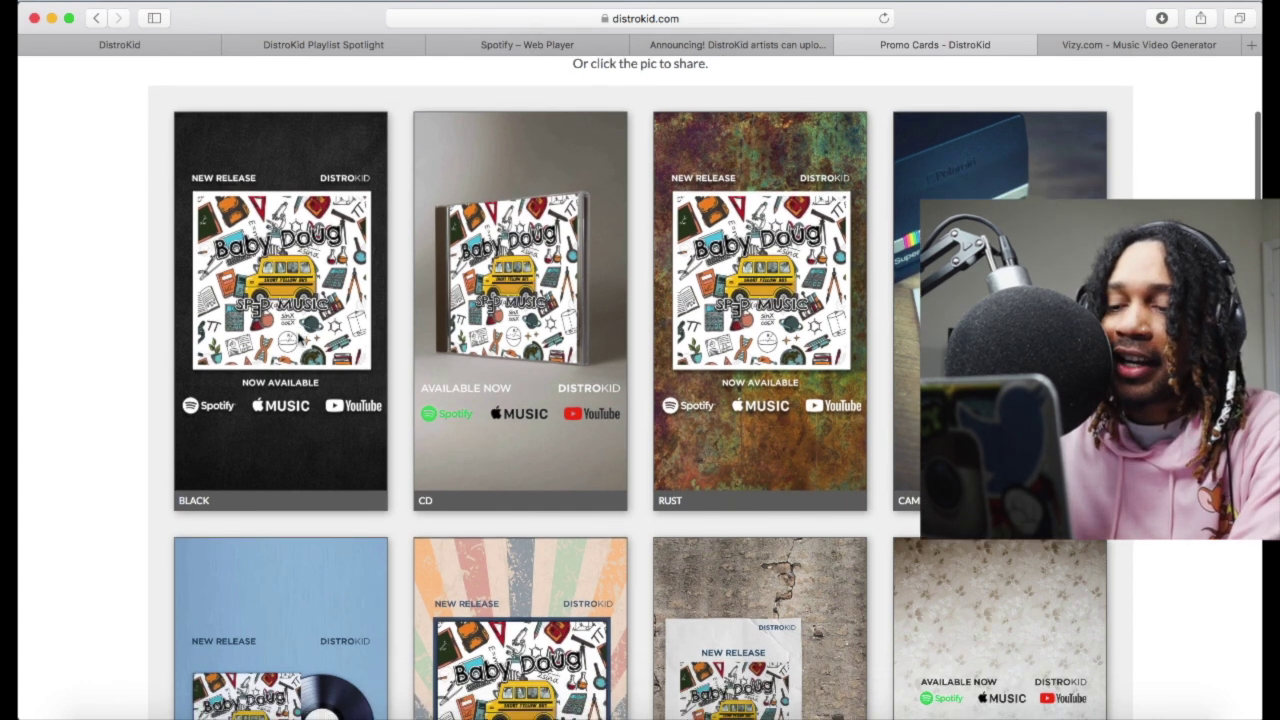
{"action": "scroll", "coordinate": [297, 338], "scroll_direction": "down", "scroll_amount": 3}
{"action": "scroll", "coordinate": [297, 338], "scroll_direction": "down", "scroll_amount": 2}
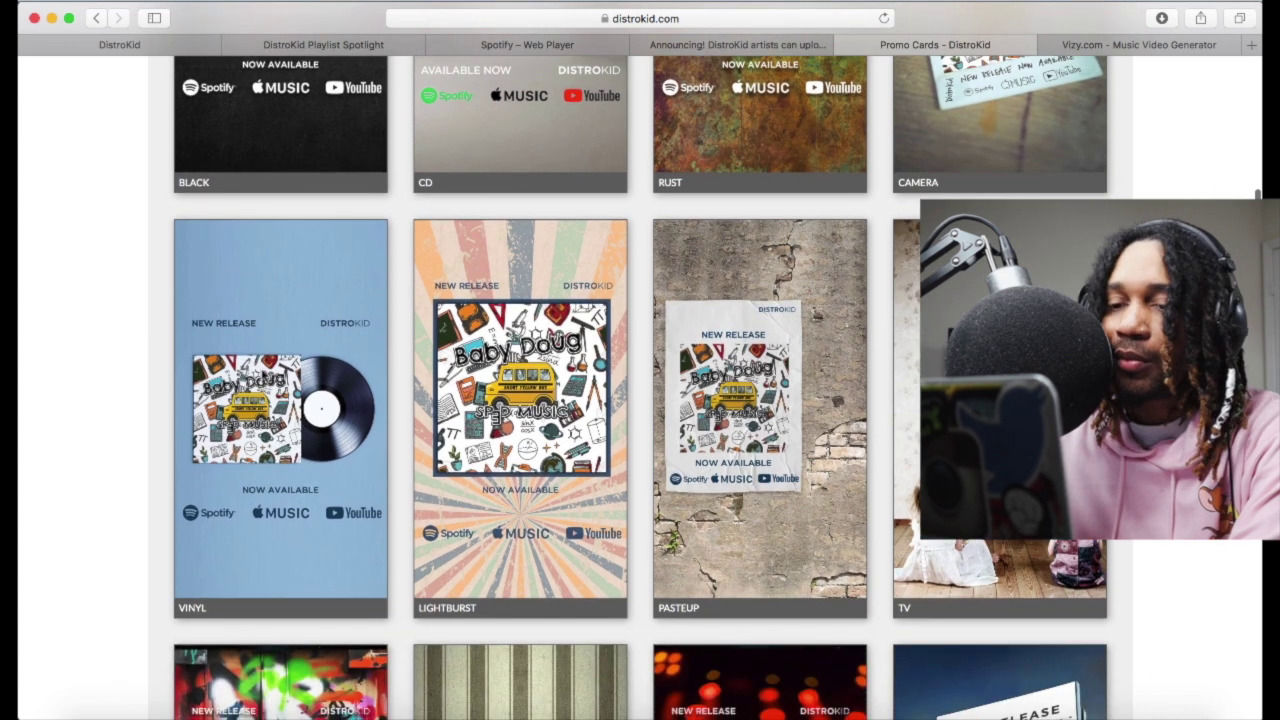
{"action": "scroll", "coordinate": [295, 348], "scroll_direction": "up", "scroll_amount": 10}
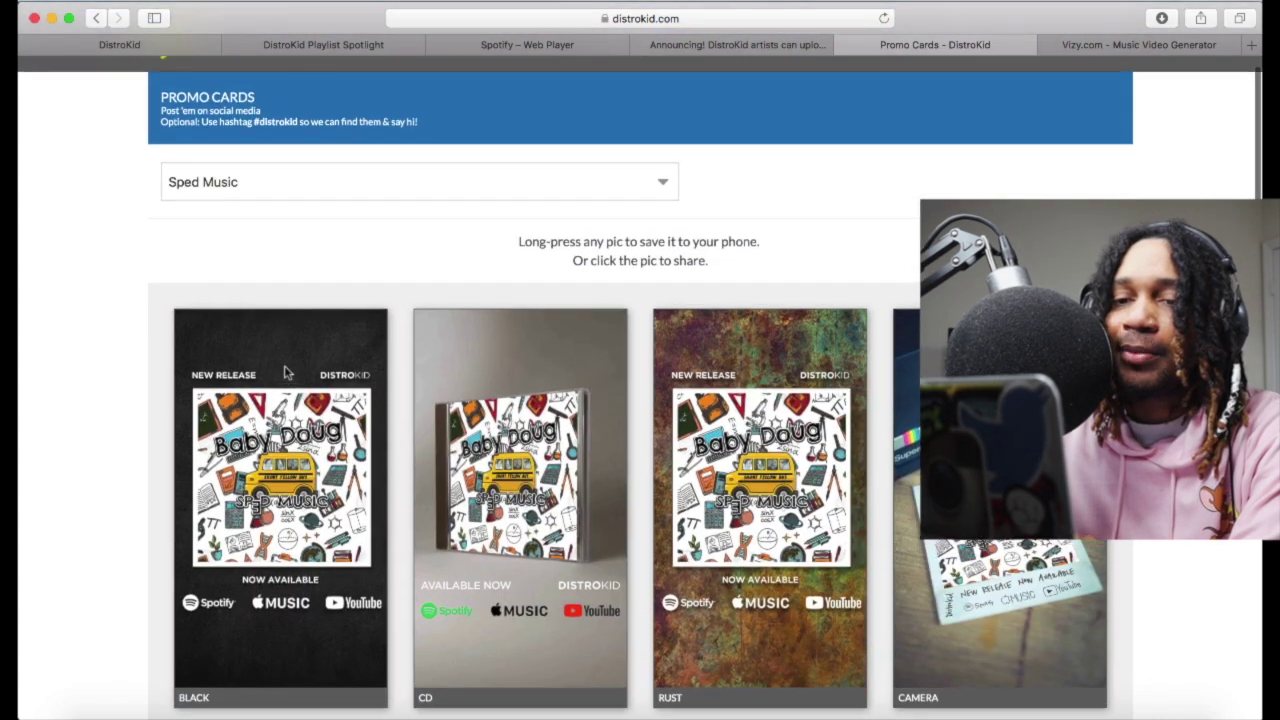
{"action": "scroll", "coordinate": [295, 348], "scroll_direction": "down", "scroll_amount": 10}
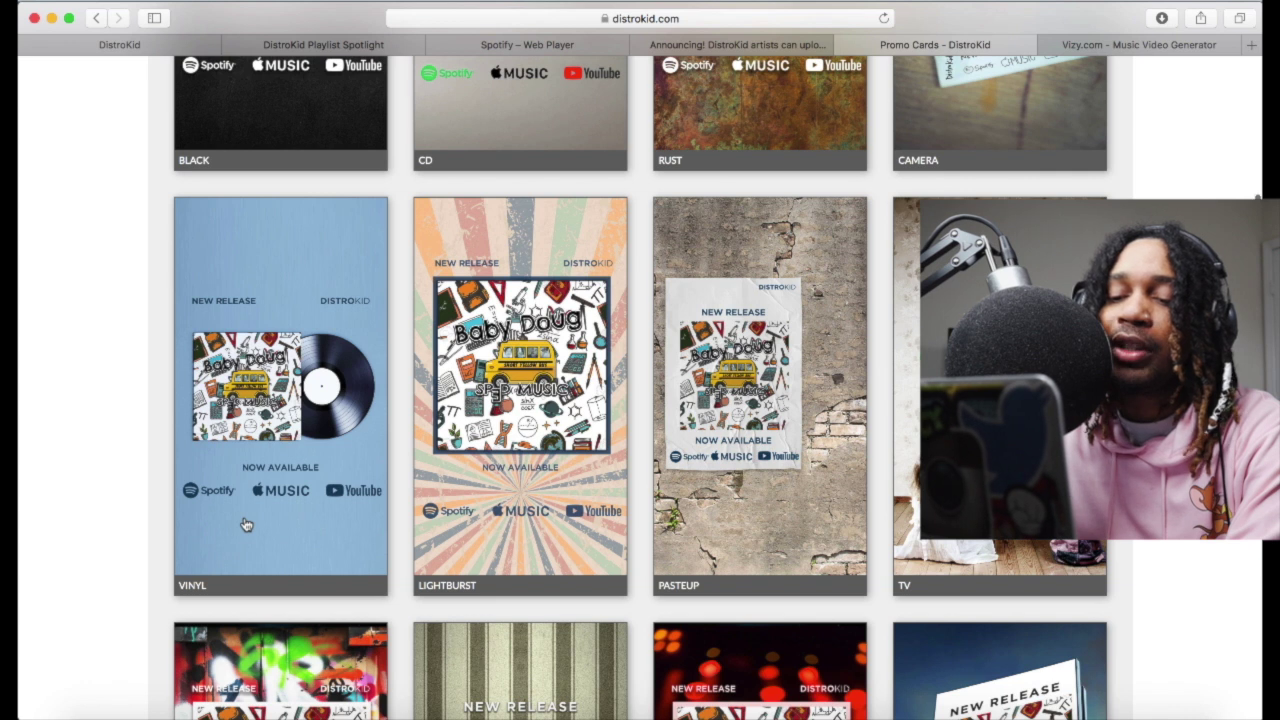
{"action": "scroll", "coordinate": [247, 525], "scroll_direction": "down", "scroll_amount": 1}
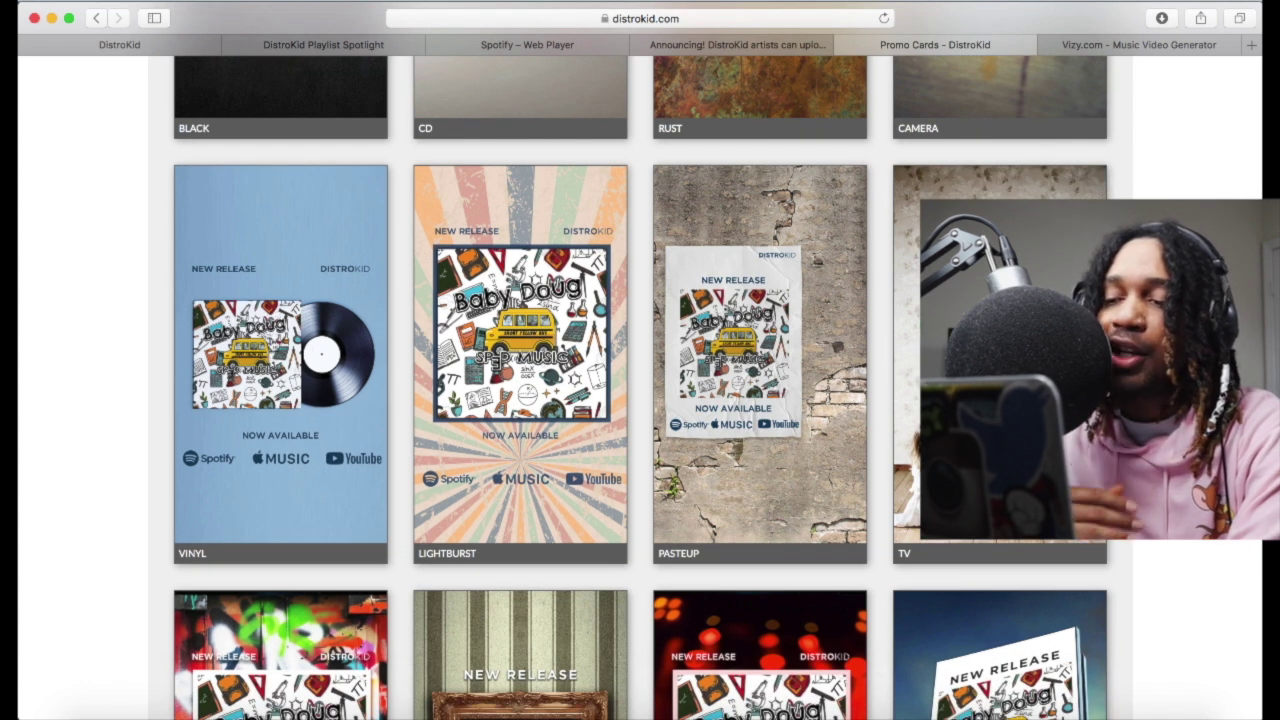
{"action": "scroll", "coordinate": [271, 340], "scroll_direction": "up", "scroll_amount": 5}
Step: Switch to the Vizy music video generator page, watch part of its demo video and pause it
{"action": "left_click", "coordinate": [1108, 44]}
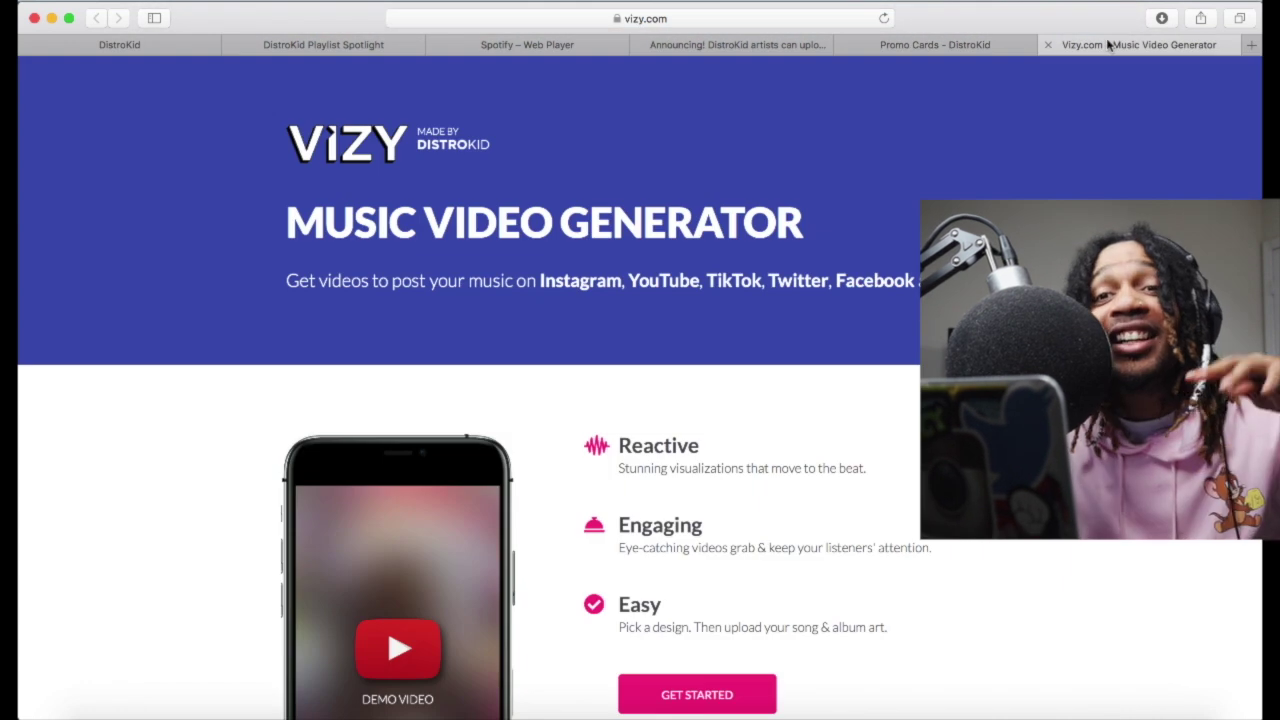
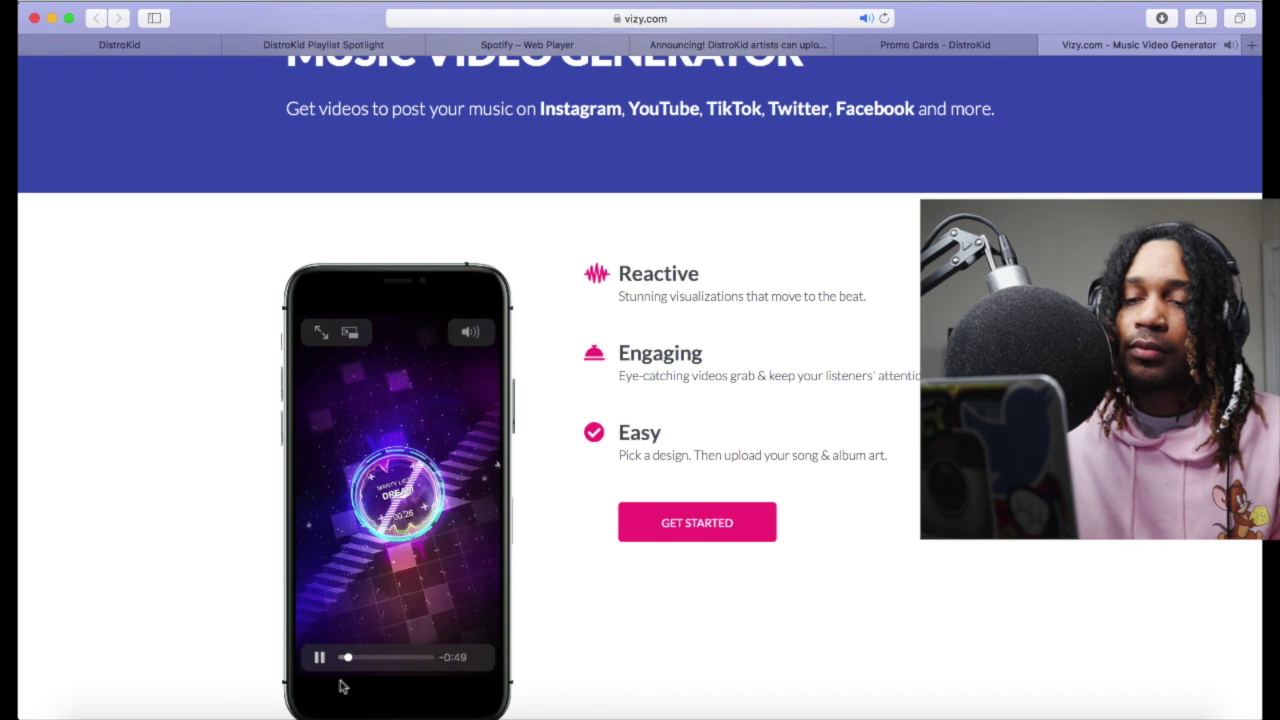
{"action": "right_click", "coordinate": [467, 338]}
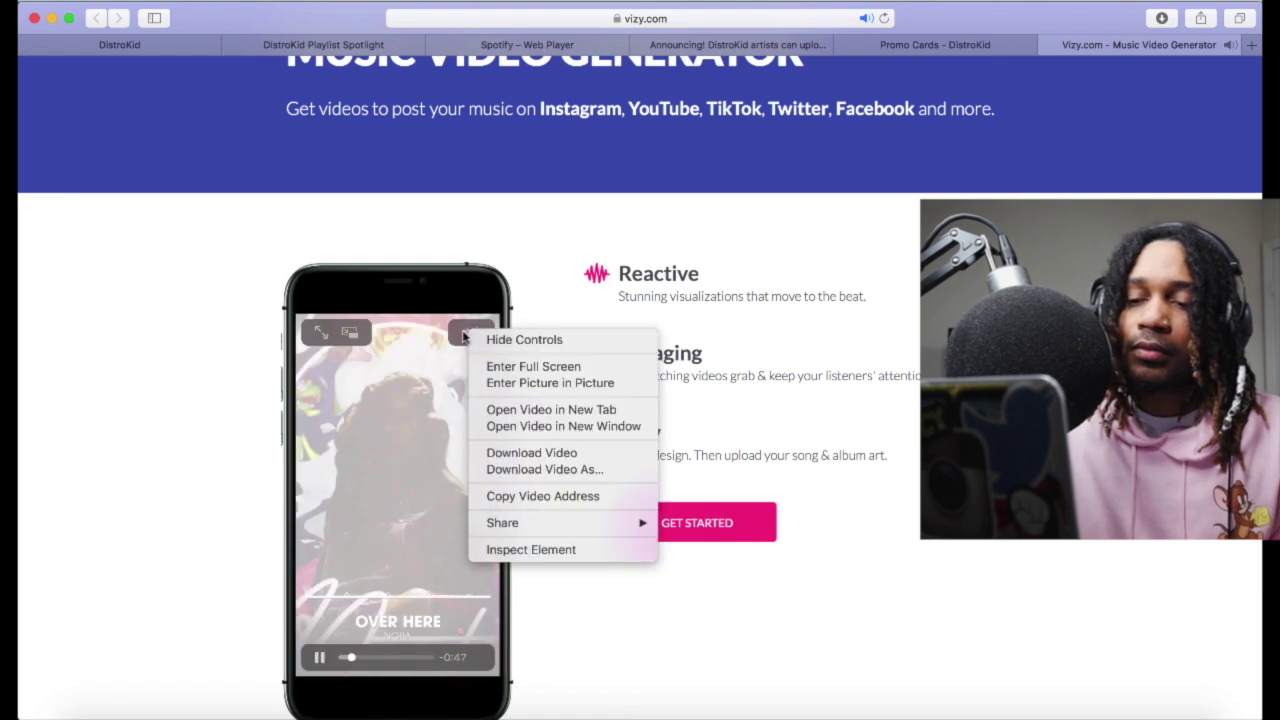
{"action": "left_click", "coordinate": [453, 322]}
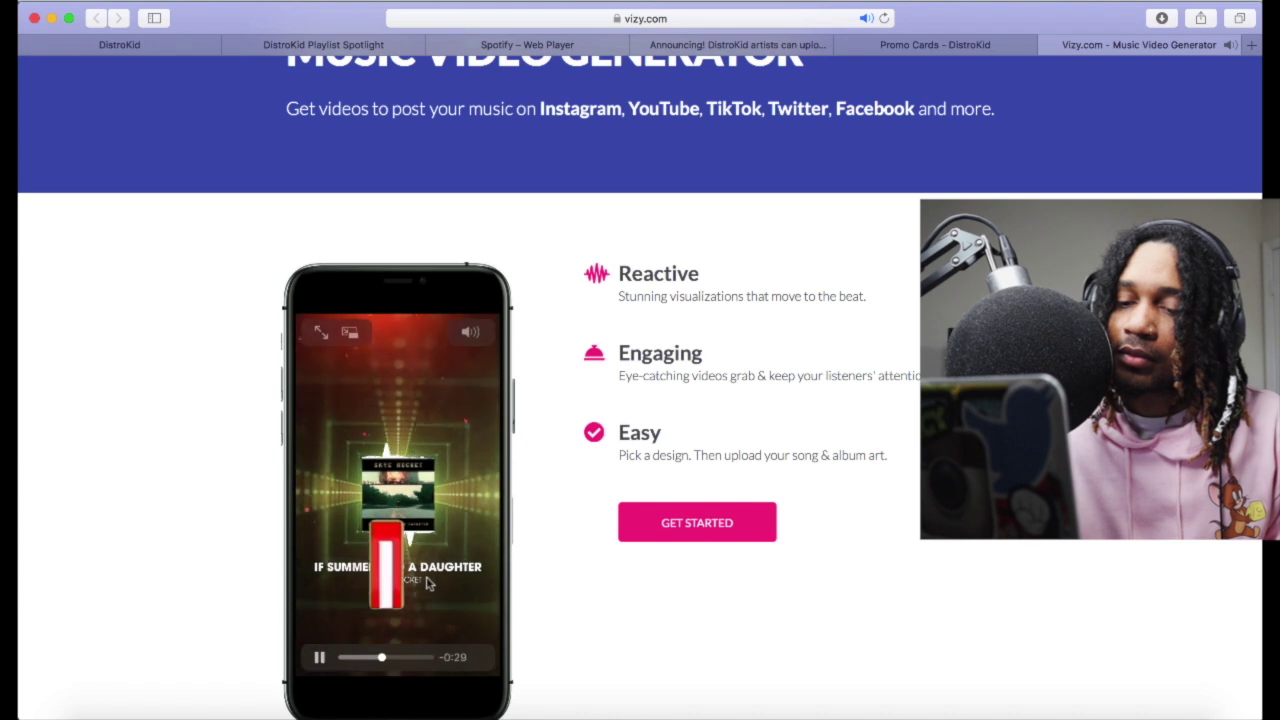
{"action": "left_click", "coordinate": [320, 659]}
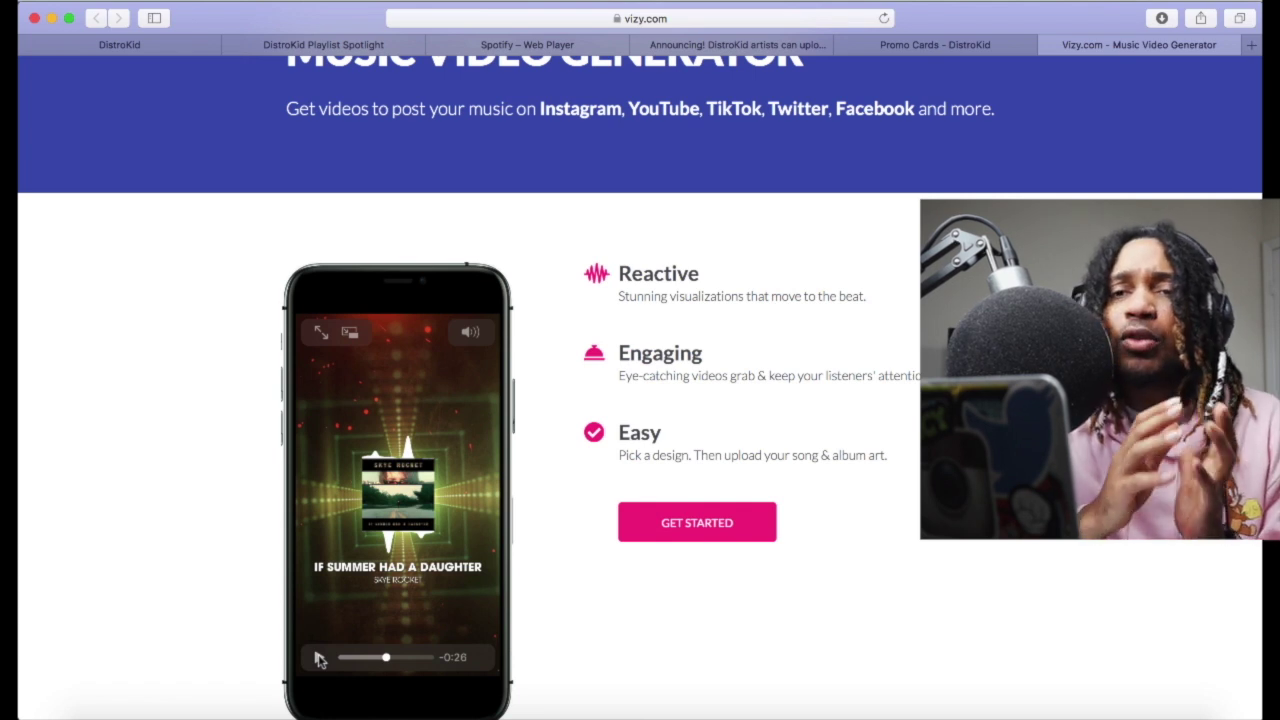
Step: Get started with Vizy, browse the video template gallery and choose the Cosmos template
{"action": "left_click", "coordinate": [703, 533]}
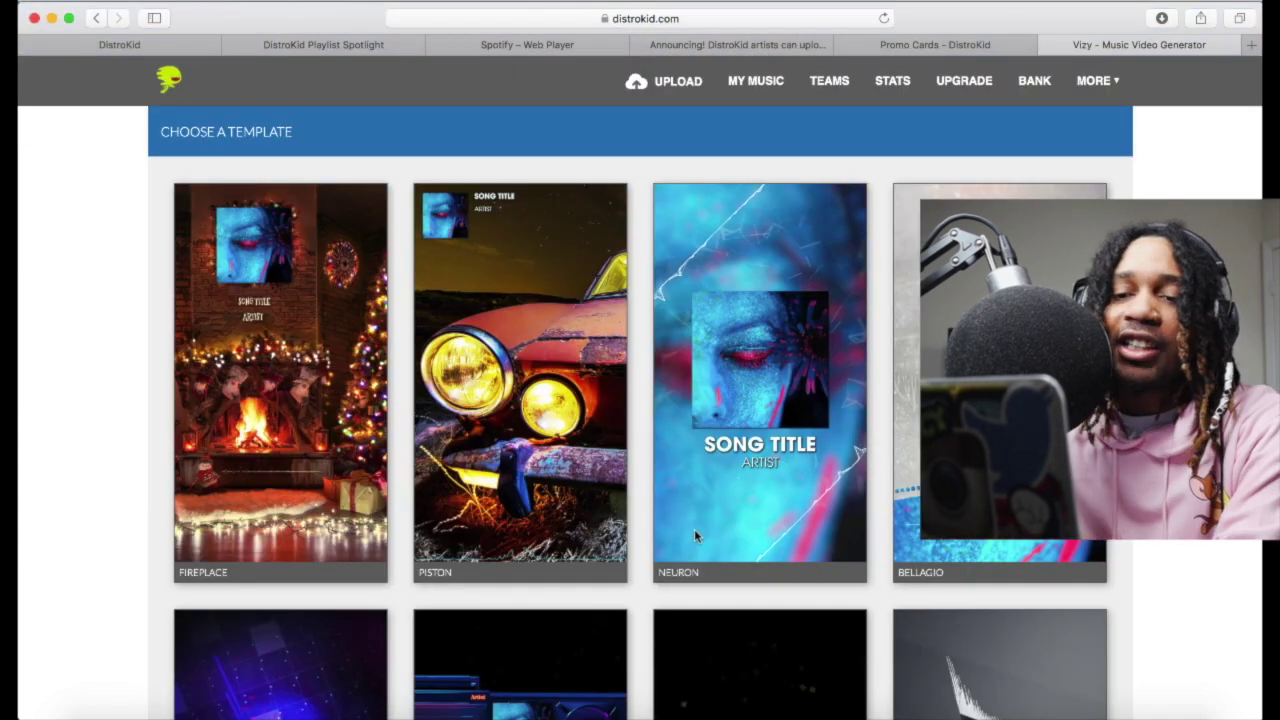
{"action": "scroll", "coordinate": [694, 529], "scroll_direction": "down", "scroll_amount": 10}
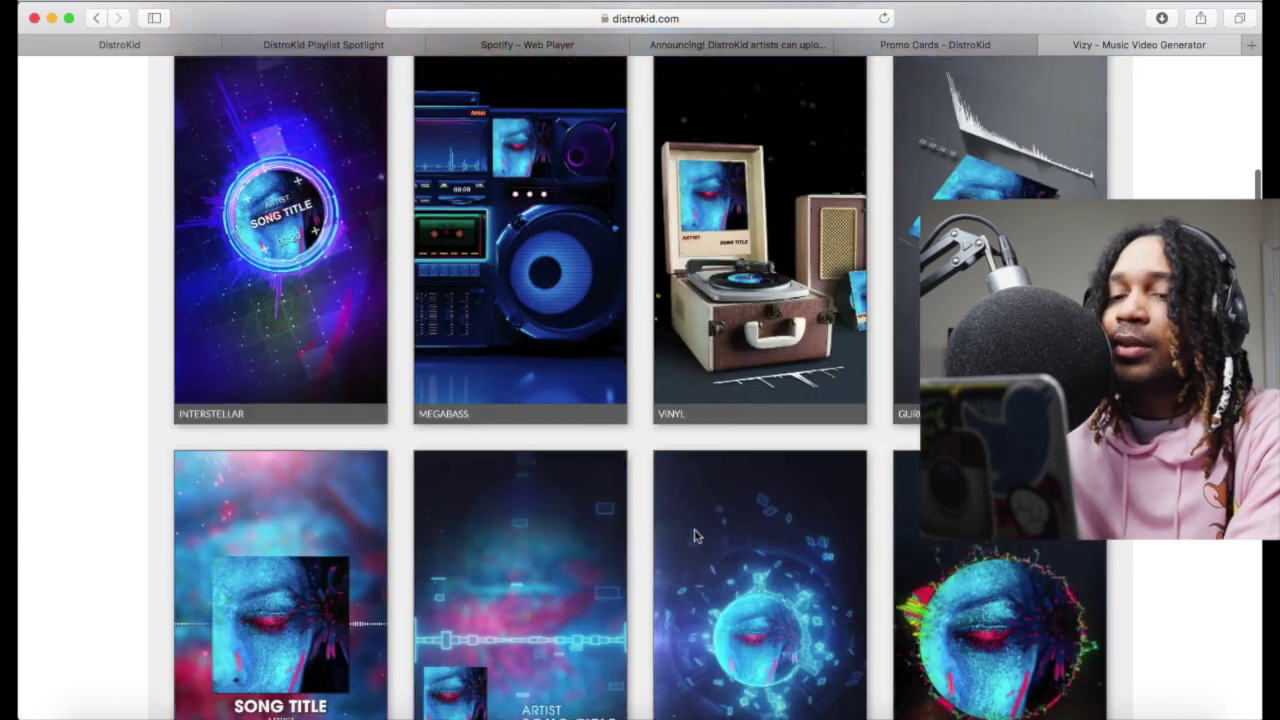
{"action": "scroll", "coordinate": [695, 535], "scroll_direction": "down", "scroll_amount": 10}
{"action": "scroll", "coordinate": [694, 529], "scroll_direction": "down", "scroll_amount": 3}
{"action": "scroll", "coordinate": [694, 529], "scroll_direction": "up", "scroll_amount": 2}
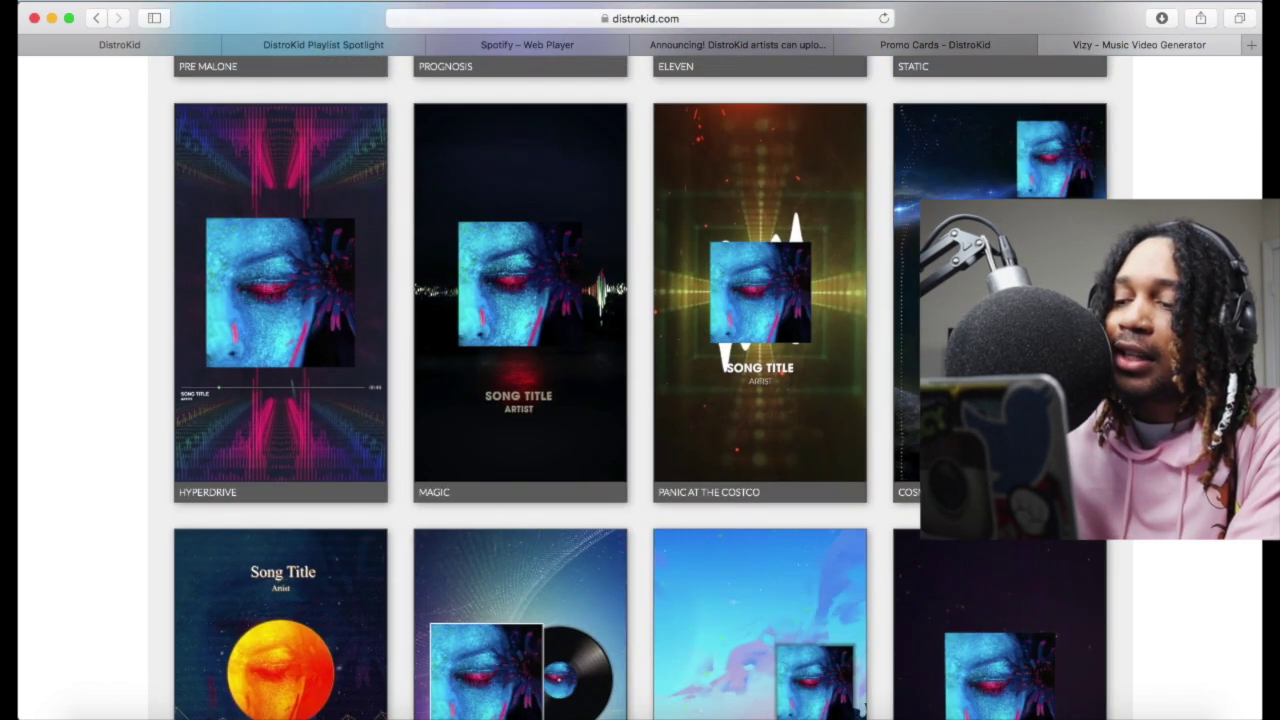
{"action": "left_click", "coordinate": [1046, 378]}
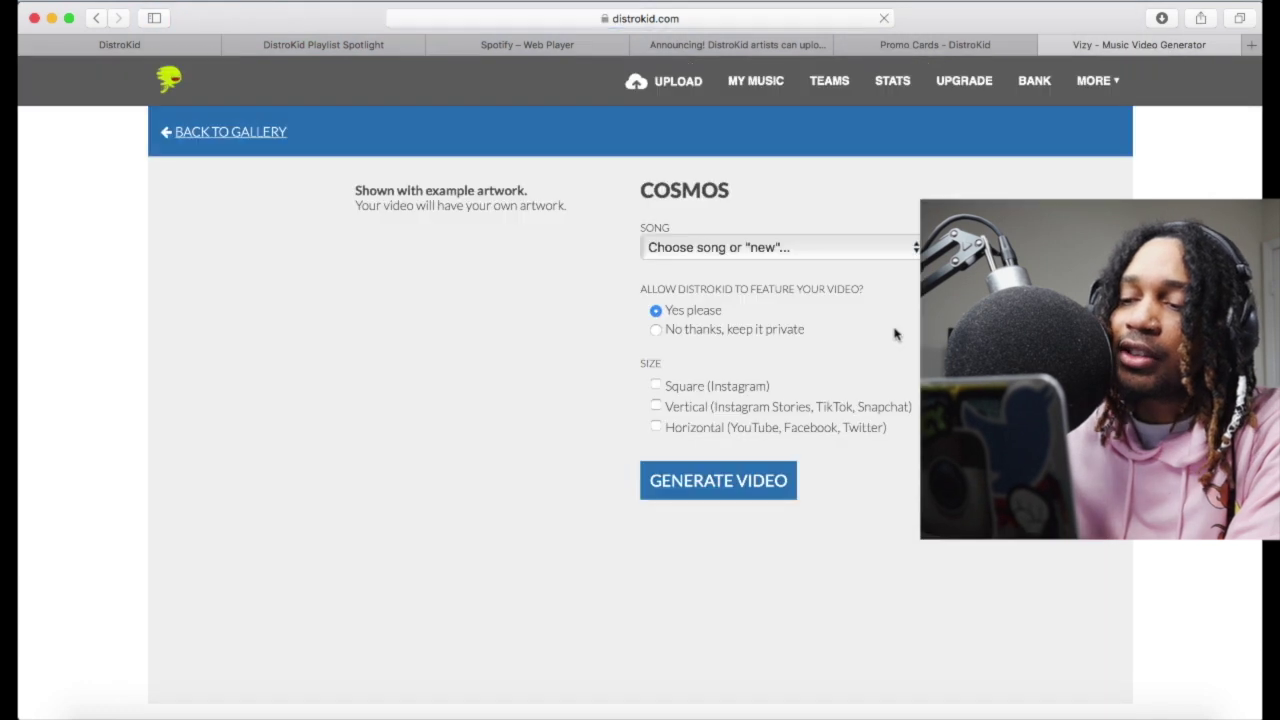
Step: Select Oilfield Money as the song for the Cosmos video
{"action": "left_click", "coordinate": [799, 248]}
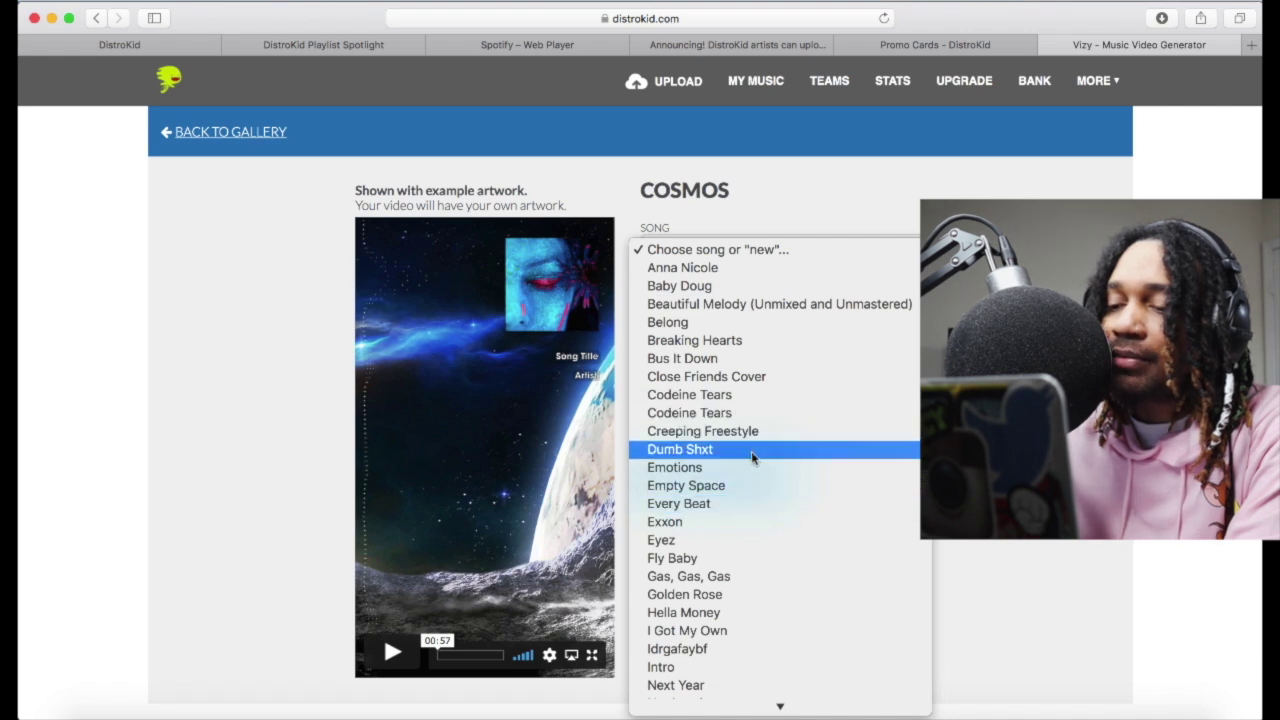
{"action": "scroll", "coordinate": [745, 560], "scroll_direction": "down", "scroll_amount": 3}
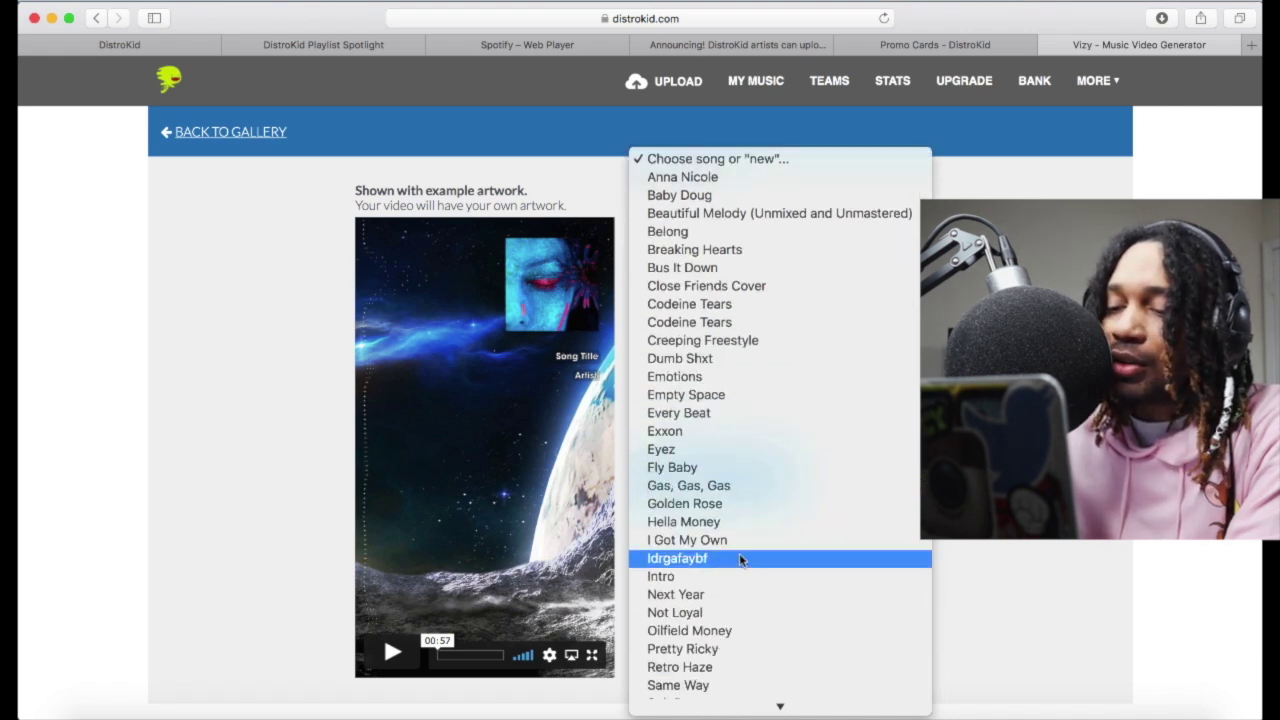
{"action": "left_click", "coordinate": [739, 631]}
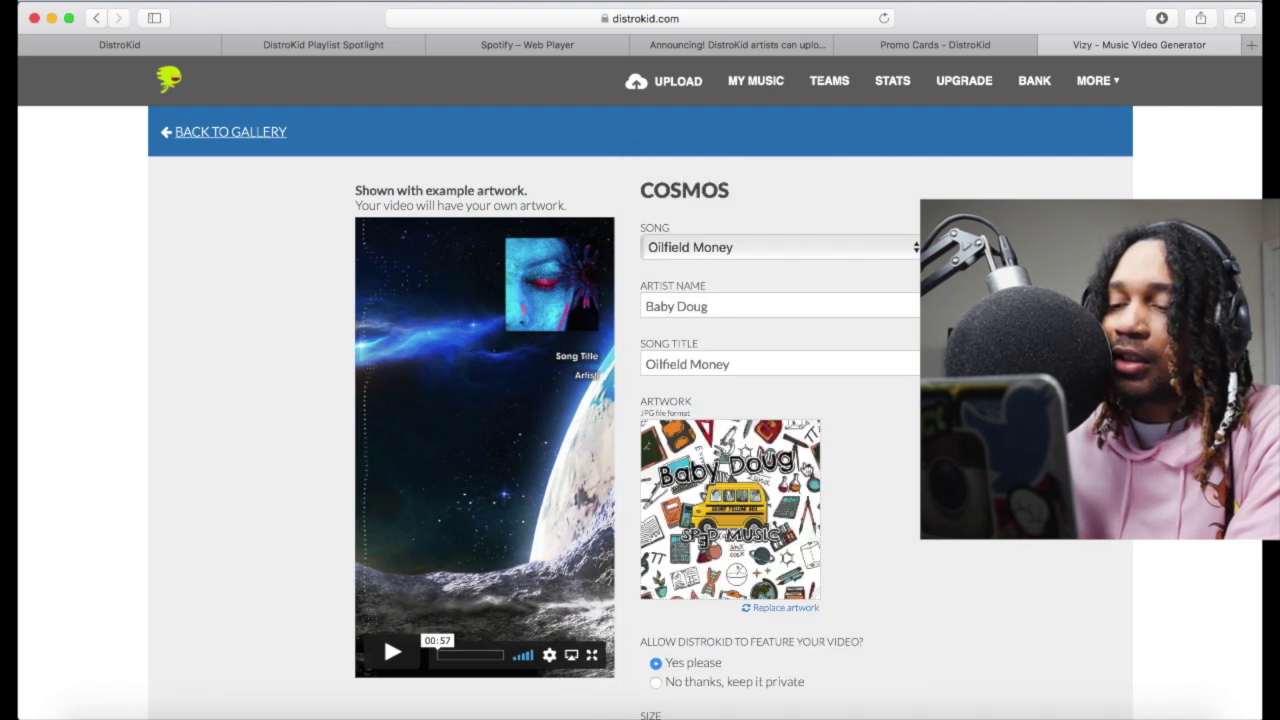
Step: Play the Cosmos template's preview video, look over the video form and pause the preview
{"action": "scroll", "coordinate": [730, 450], "scroll_direction": "down", "scroll_amount": 3}
{"action": "scroll", "coordinate": [730, 450], "scroll_direction": "up", "scroll_amount": 1}
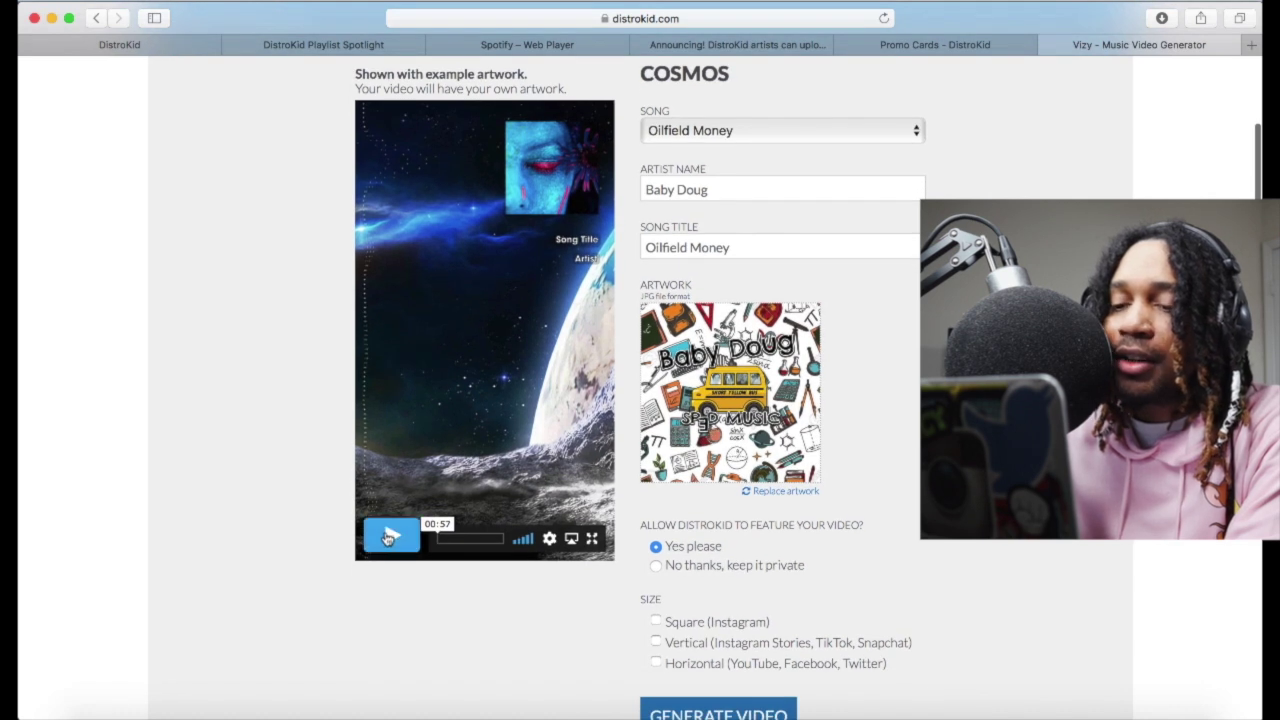
{"action": "left_click", "coordinate": [389, 538]}
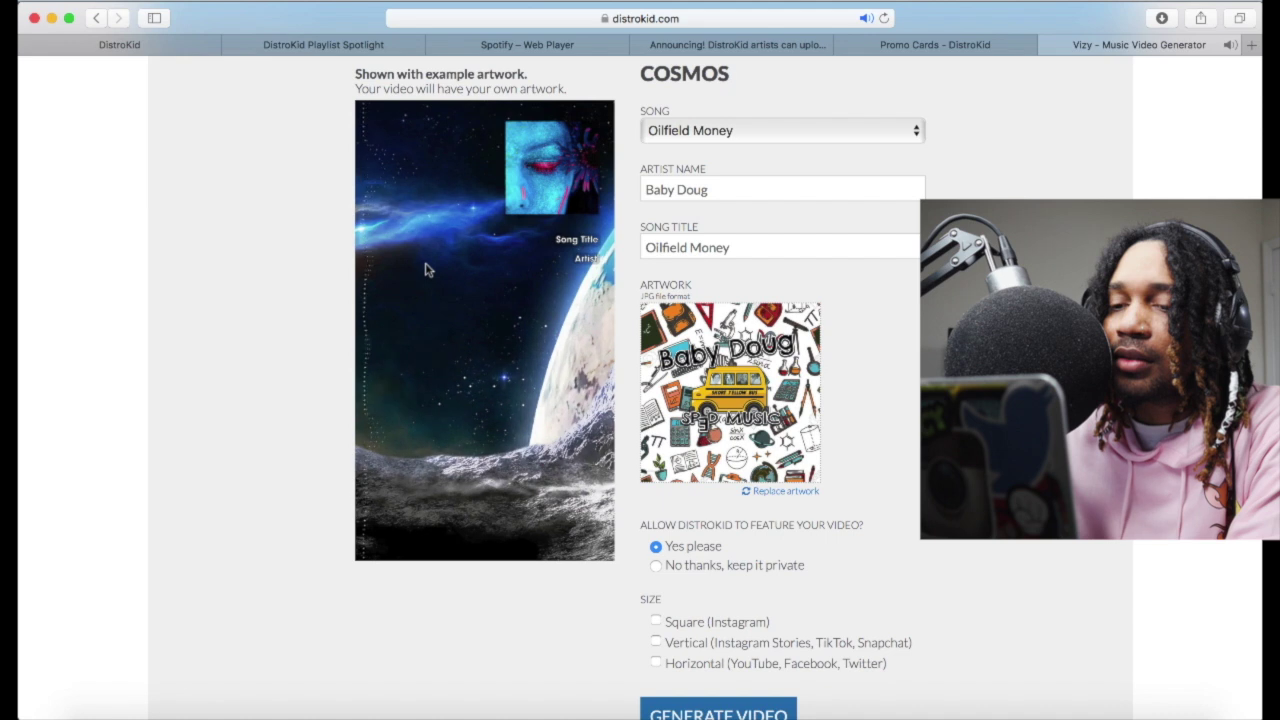
{"action": "scroll", "coordinate": [440, 280], "scroll_direction": "up", "scroll_amount": 3}
{"action": "scroll", "coordinate": [449, 287], "scroll_direction": "down", "scroll_amount": 2}
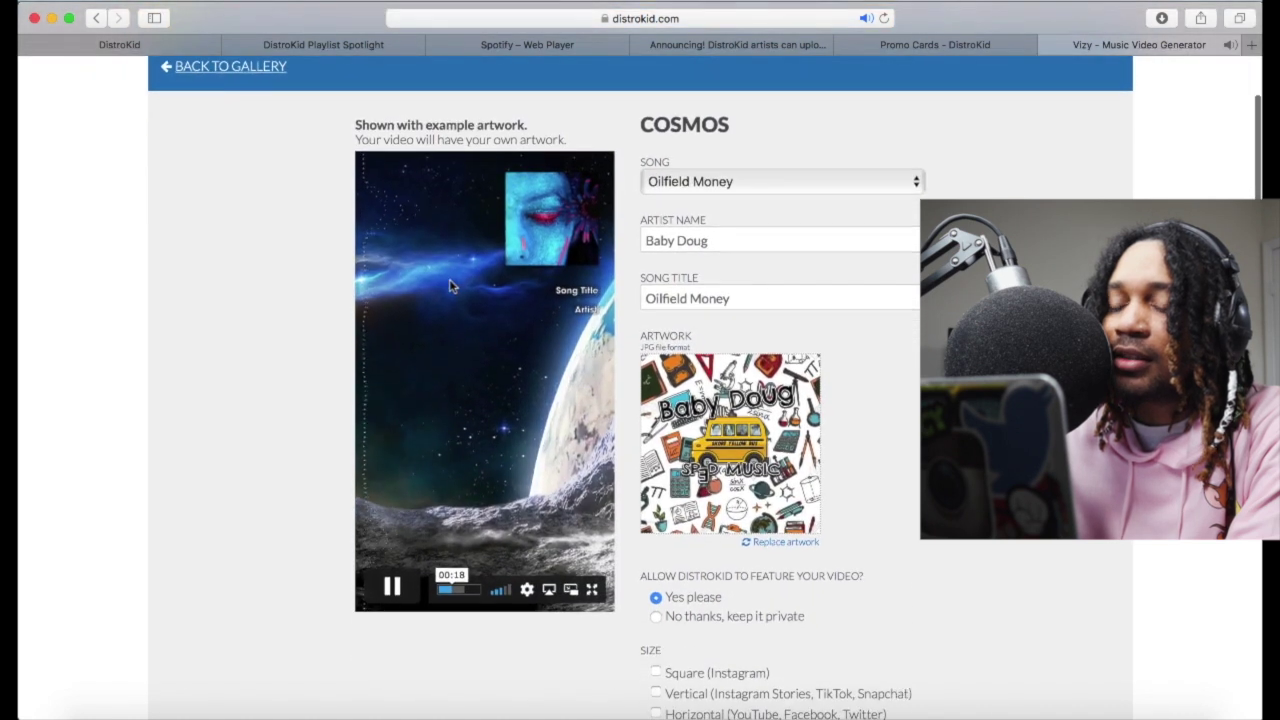
{"action": "scroll", "coordinate": [449, 287], "scroll_direction": "down", "scroll_amount": 2}
{"action": "scroll", "coordinate": [449, 287], "scroll_direction": "down", "scroll_amount": 1}
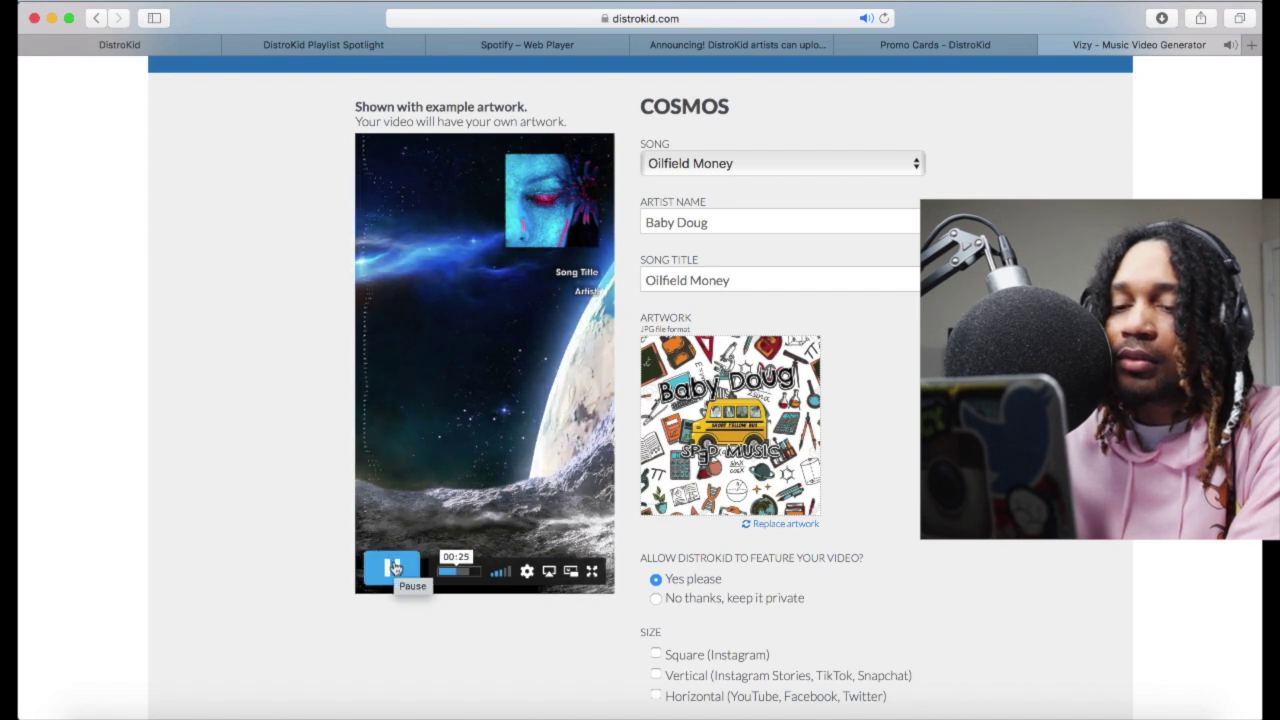
{"action": "left_click", "coordinate": [393, 568]}
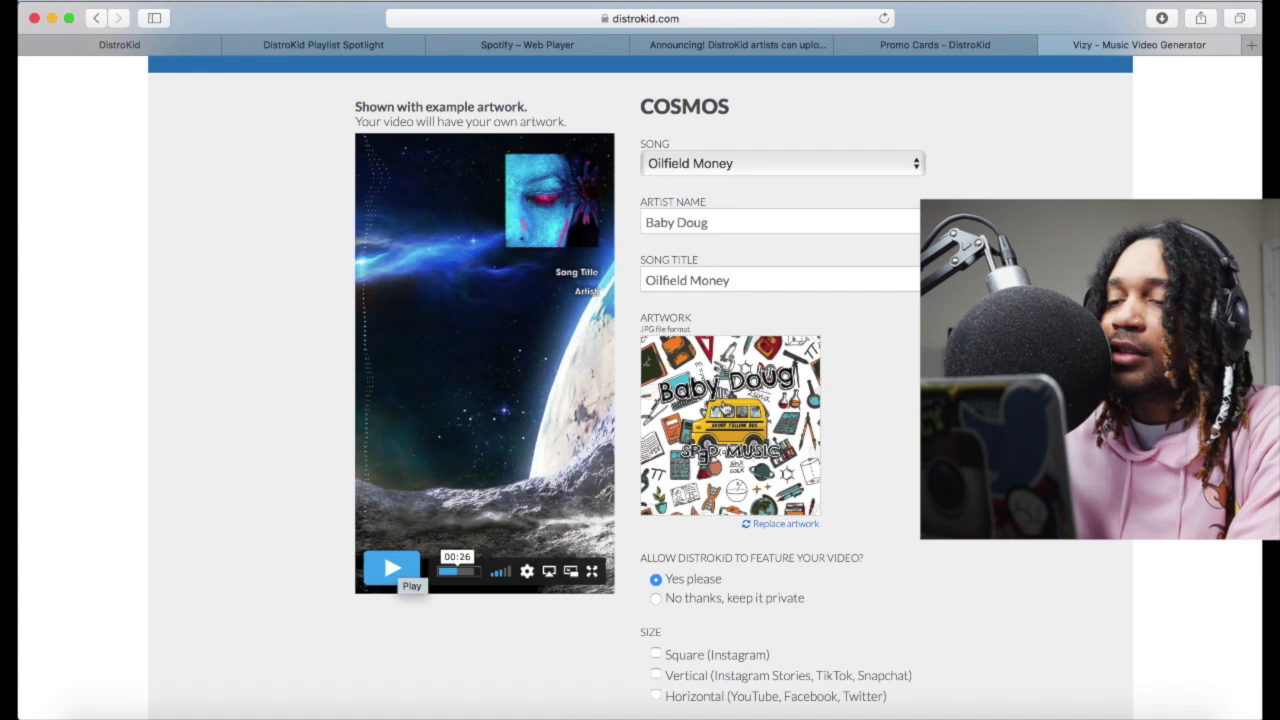
Step: Try different combinations of the Square, Vertical and Horizontal video sizes for the Cosmos order, ending with all three selected
{"action": "scroll", "coordinate": [600, 450], "scroll_direction": "down", "scroll_amount": 5}
{"action": "left_click", "coordinate": [655, 387]}
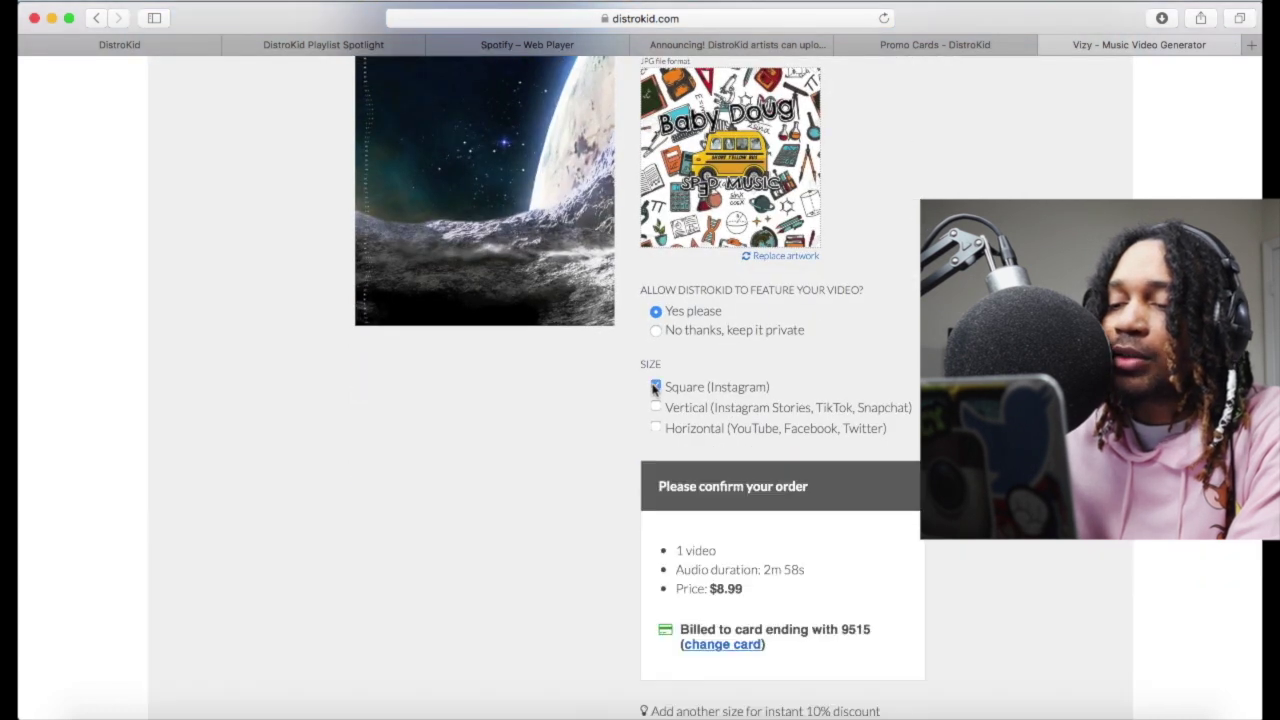
{"action": "left_click", "coordinate": [656, 408]}
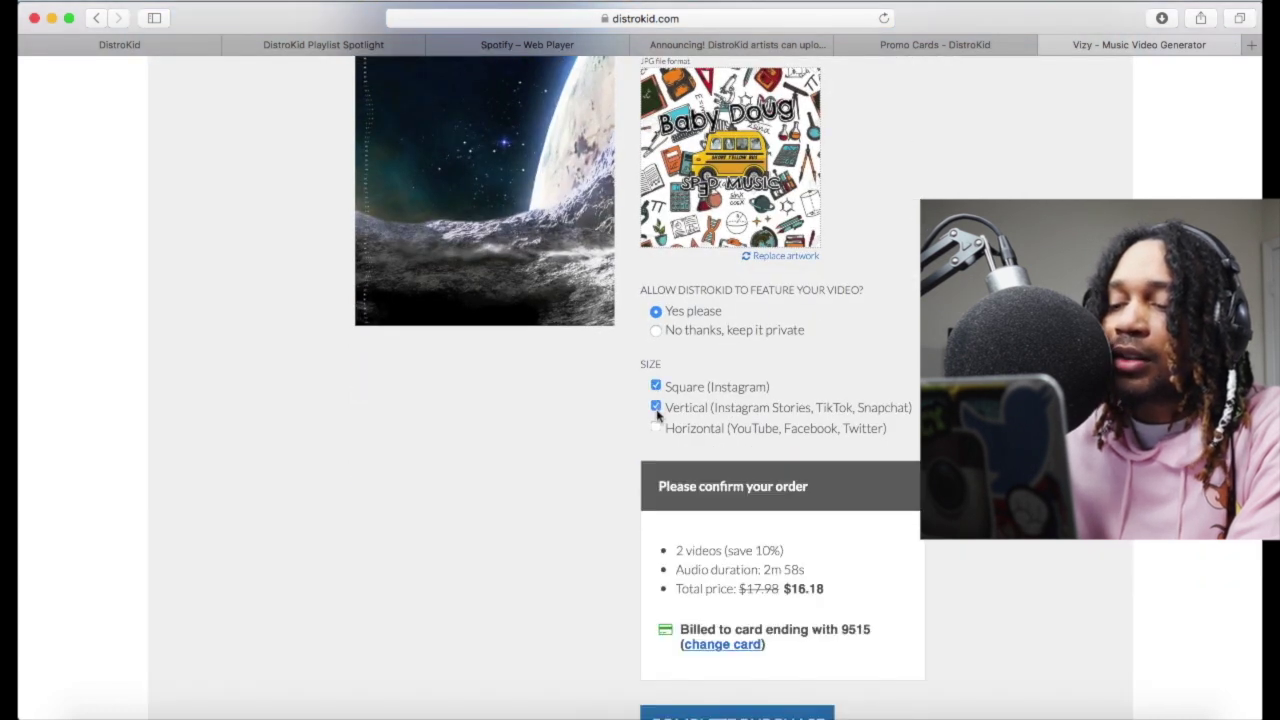
{"action": "left_click", "coordinate": [656, 386]}
{"action": "left_click", "coordinate": [657, 428]}
{"action": "left_click", "coordinate": [656, 408]}
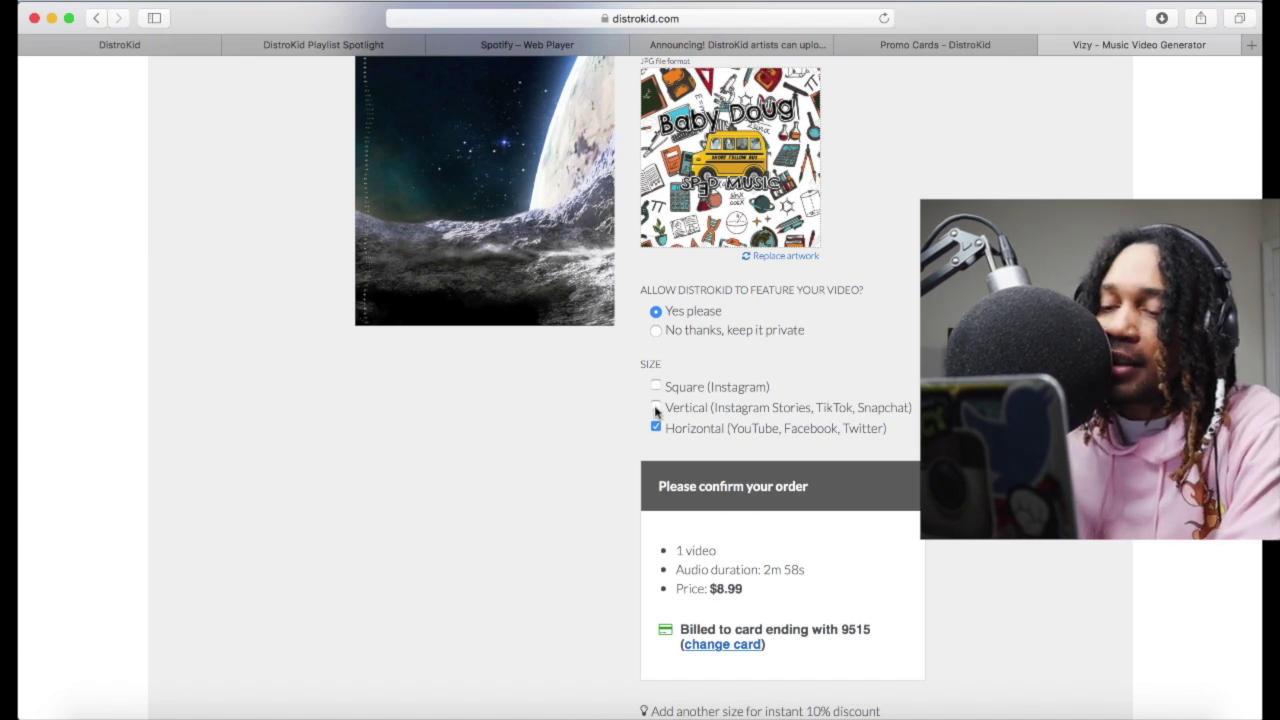
{"action": "left_click", "coordinate": [656, 408]}
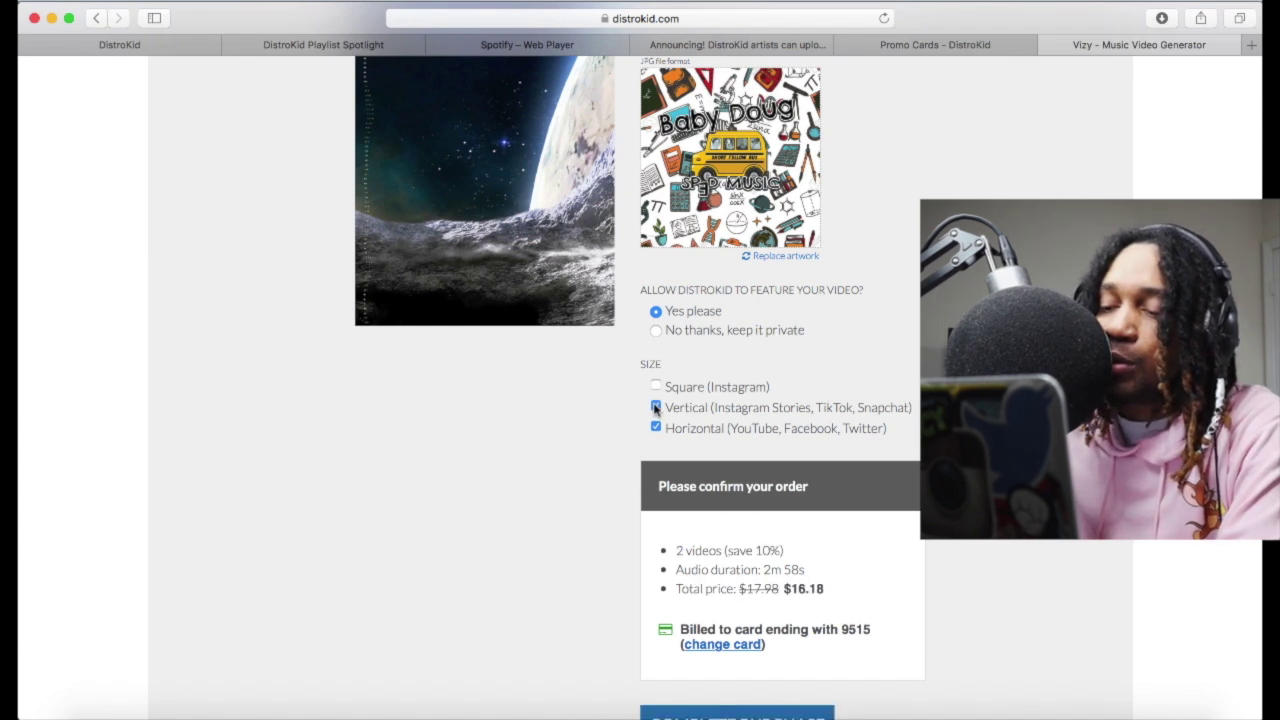
{"action": "left_click", "coordinate": [656, 388]}
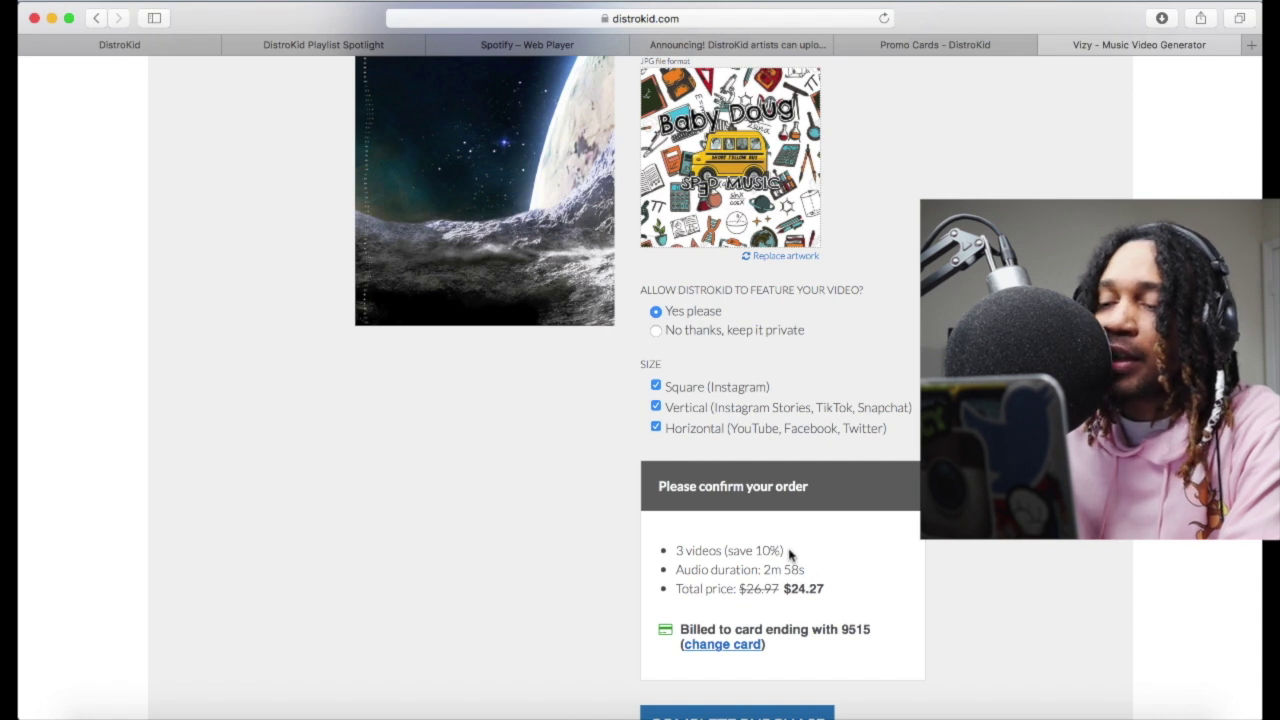
Step: Keep only Horizontal (YouTube, Facebook, Twitter) selected as the Cosmos video size and review the order summary
{"action": "scroll", "coordinate": [790, 555], "scroll_direction": "up", "scroll_amount": 3}
{"action": "left_click", "coordinate": [656, 545]}
{"action": "left_click", "coordinate": [656, 545]}
{"action": "left_click", "coordinate": [656, 565]}
{"action": "left_click", "coordinate": [656, 586]}
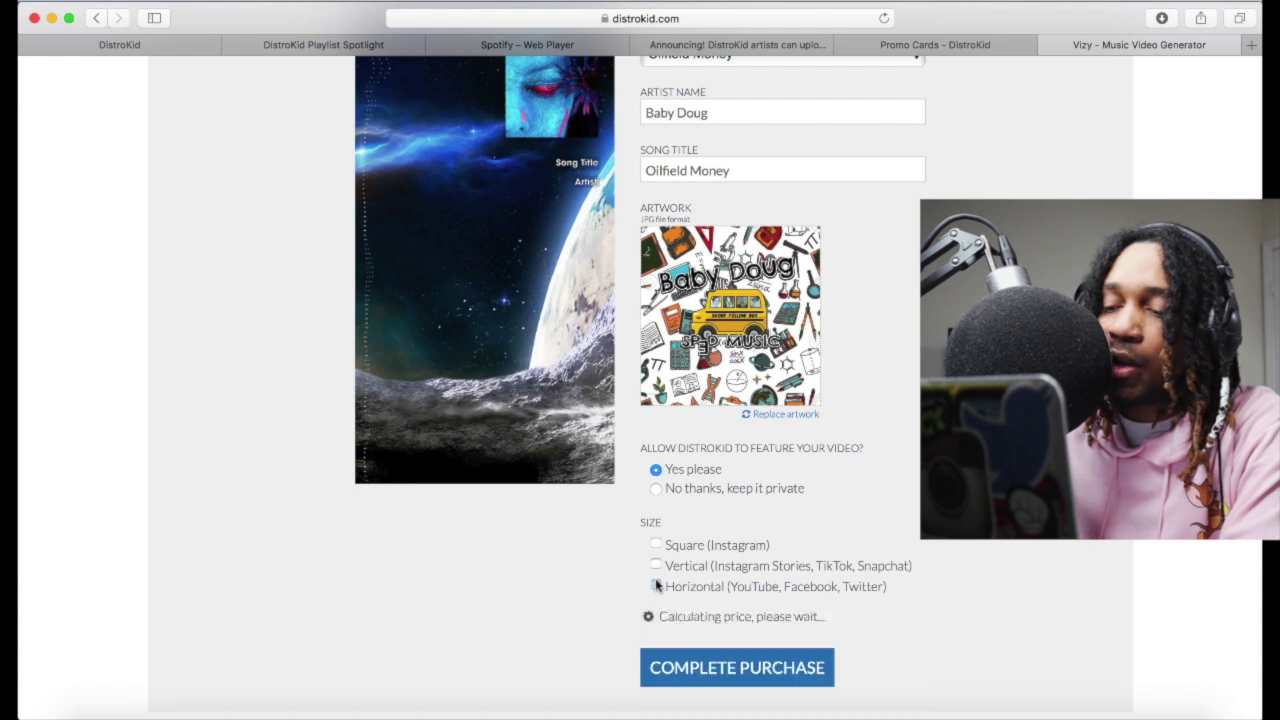
{"action": "scroll", "coordinate": [689, 571], "scroll_direction": "down", "scroll_amount": 5}
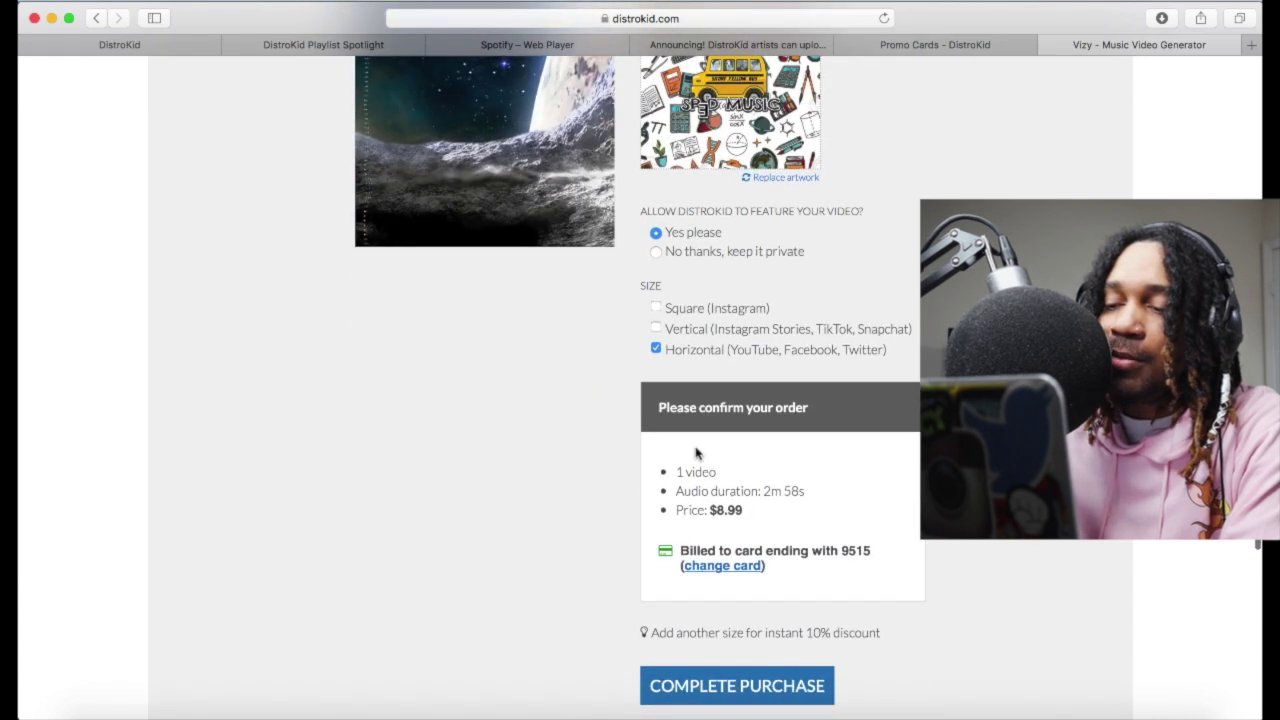
{"action": "scroll", "coordinate": [692, 346], "scroll_direction": "up", "scroll_amount": 2}
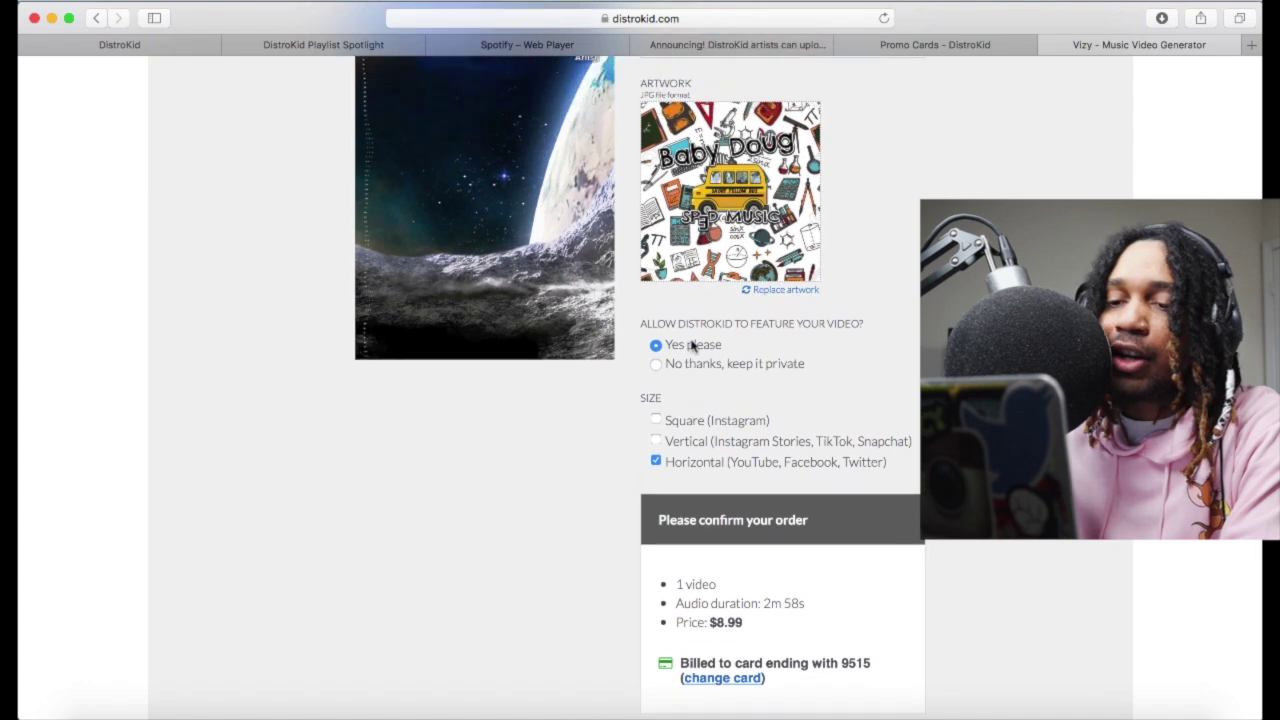
Step: Play a short part of the Cosmos template's preview video and pause it
{"action": "scroll", "coordinate": [692, 346], "scroll_direction": "up", "scroll_amount": 5}
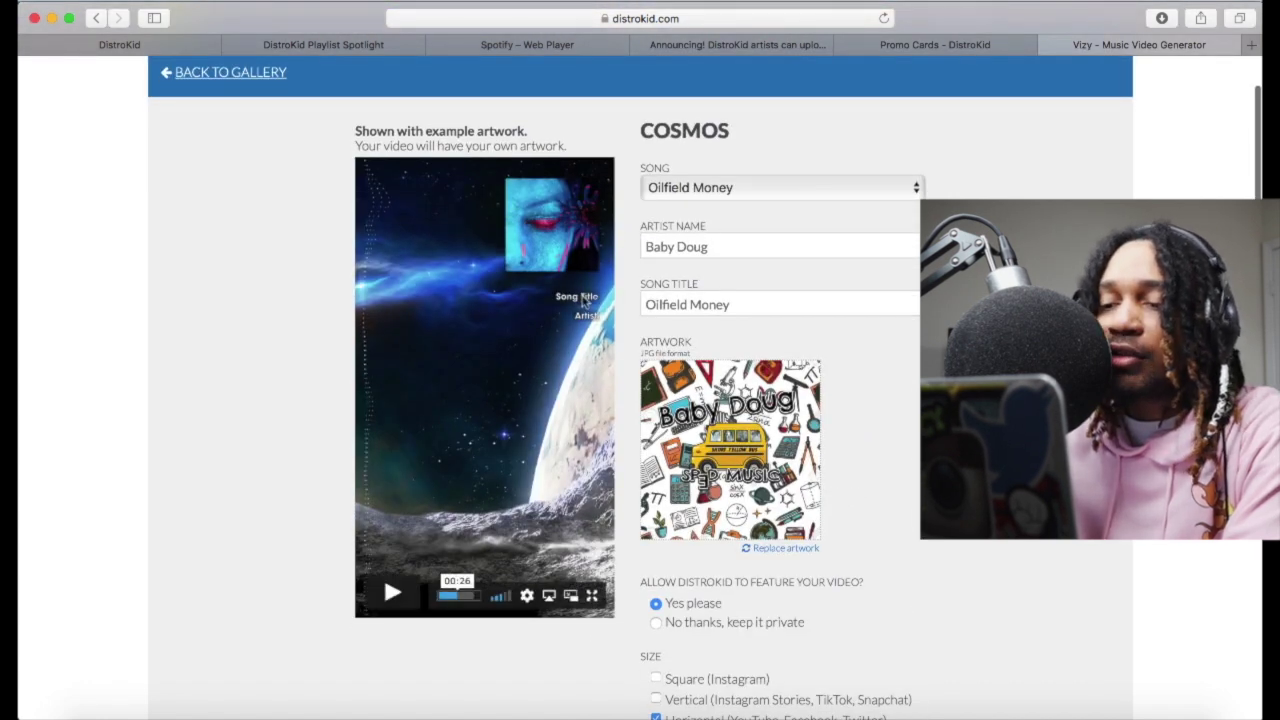
{"action": "left_click", "coordinate": [392, 592]}
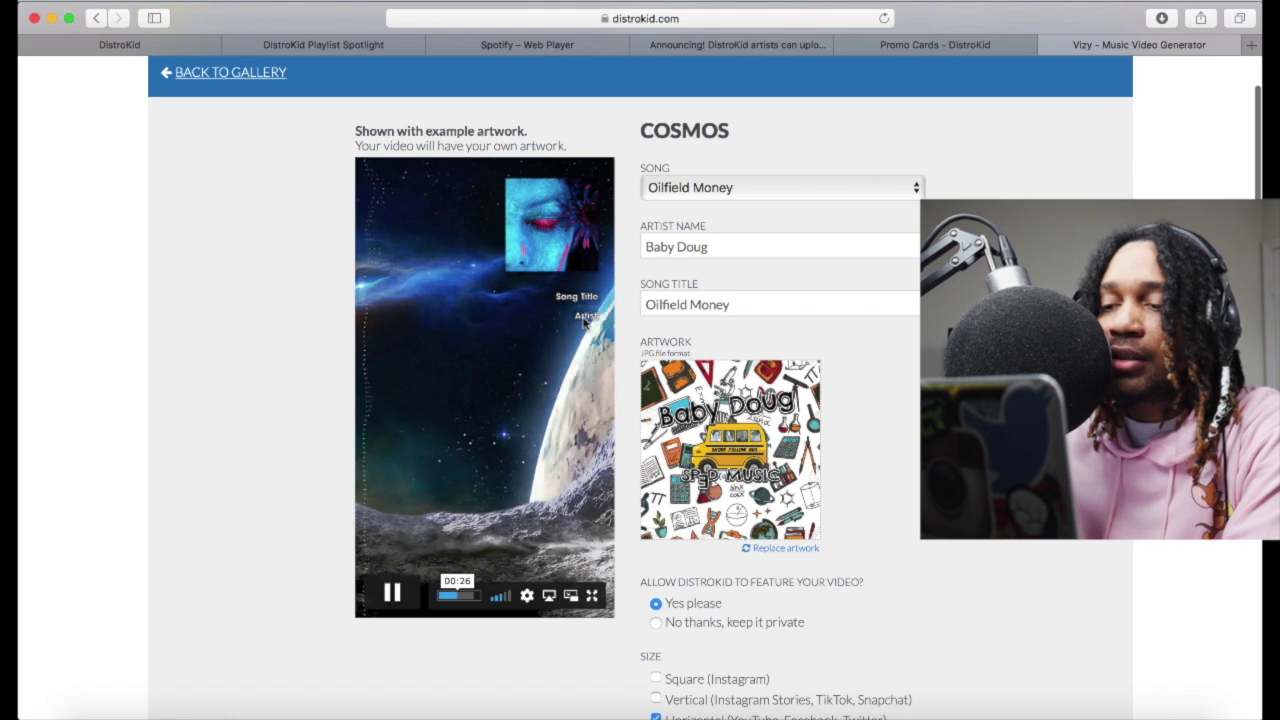
{"action": "left_click", "coordinate": [392, 592]}
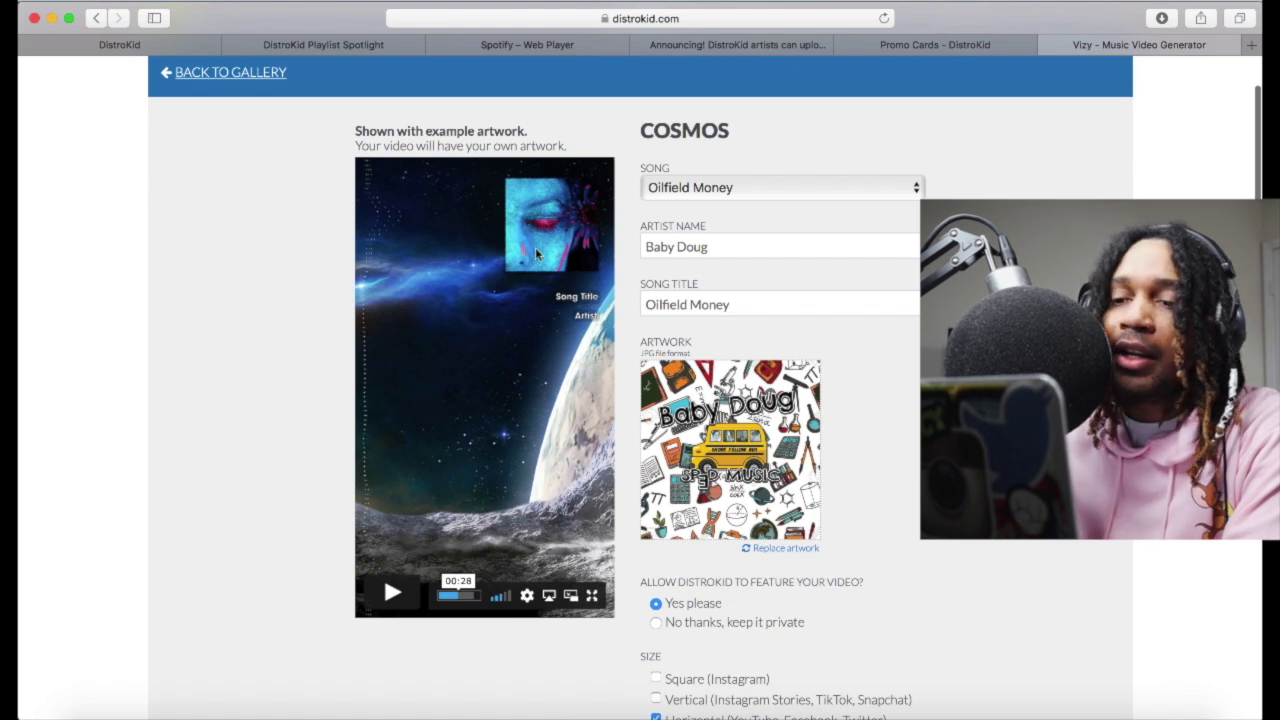
Step: Return to the Vizy template gallery, browse the video designs and choose the Solar template
{"action": "scroll", "coordinate": [537, 254], "scroll_direction": "up", "scroll_amount": 2}
{"action": "left_click", "coordinate": [195, 136]}
{"action": "scroll", "coordinate": [515, 340], "scroll_direction": "down", "scroll_amount": 5}
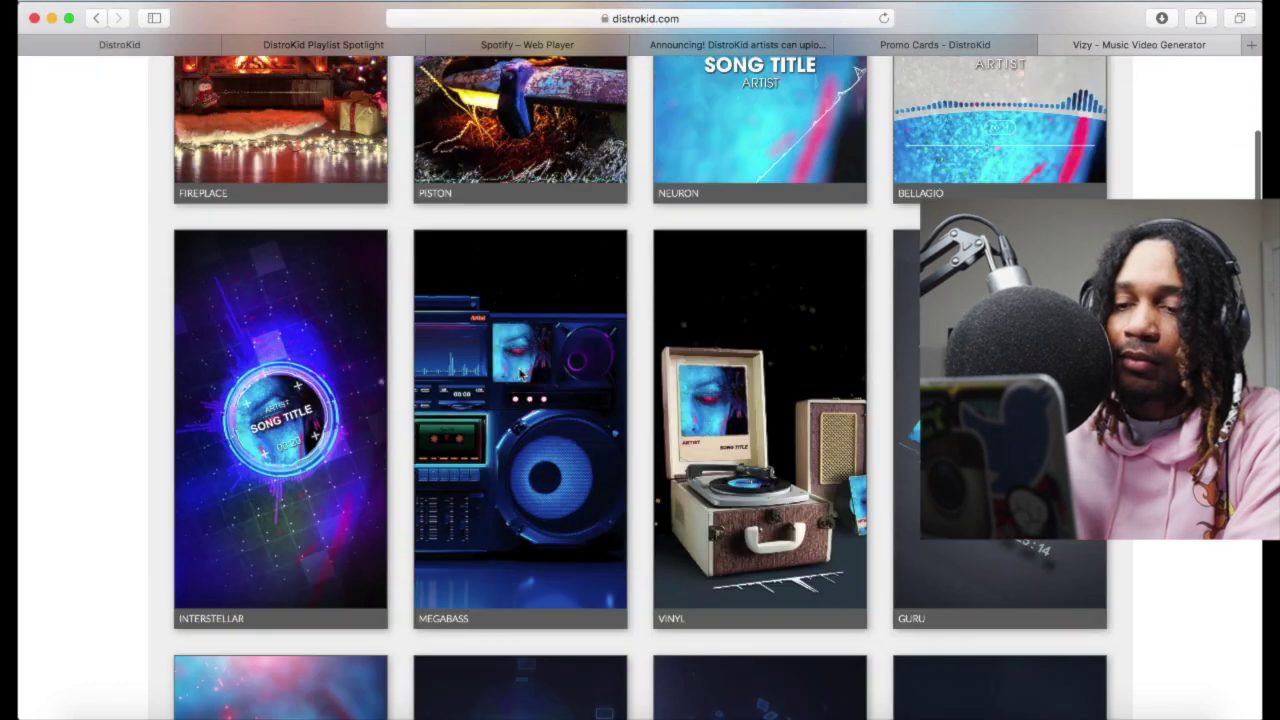
{"action": "scroll", "coordinate": [520, 373], "scroll_direction": "down", "scroll_amount": 20}
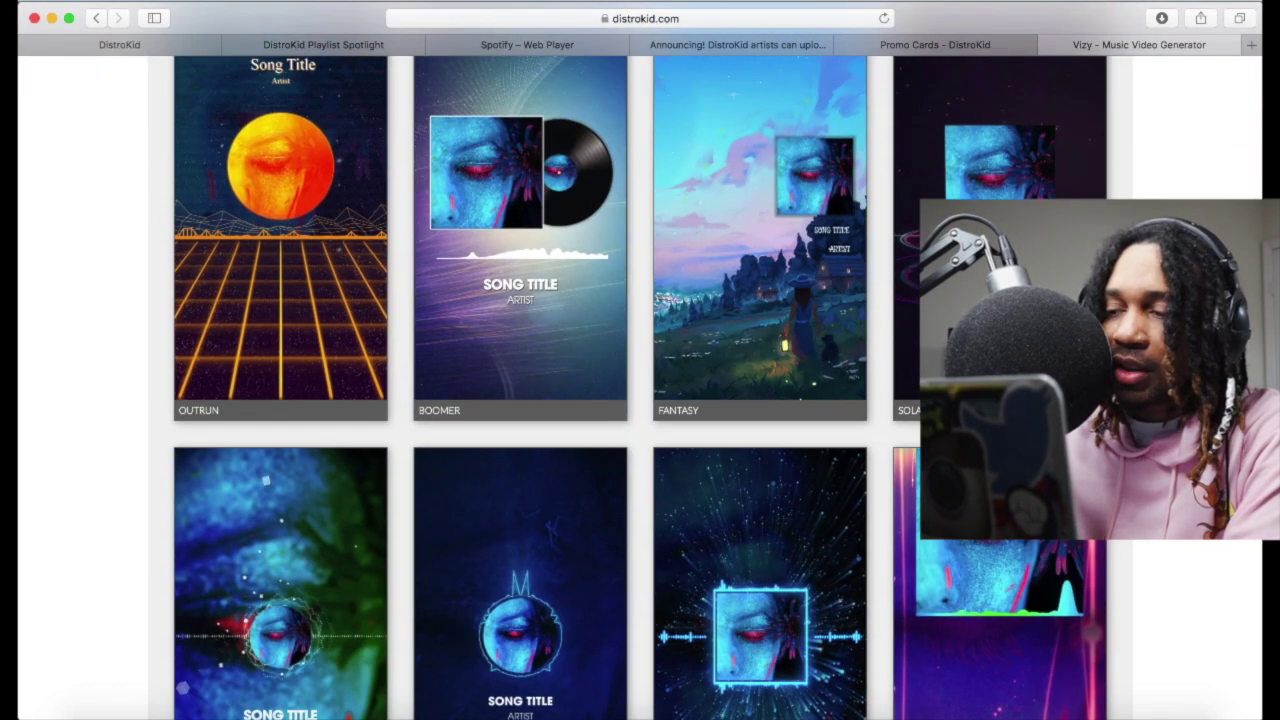
{"action": "left_click", "coordinate": [540, 367]}
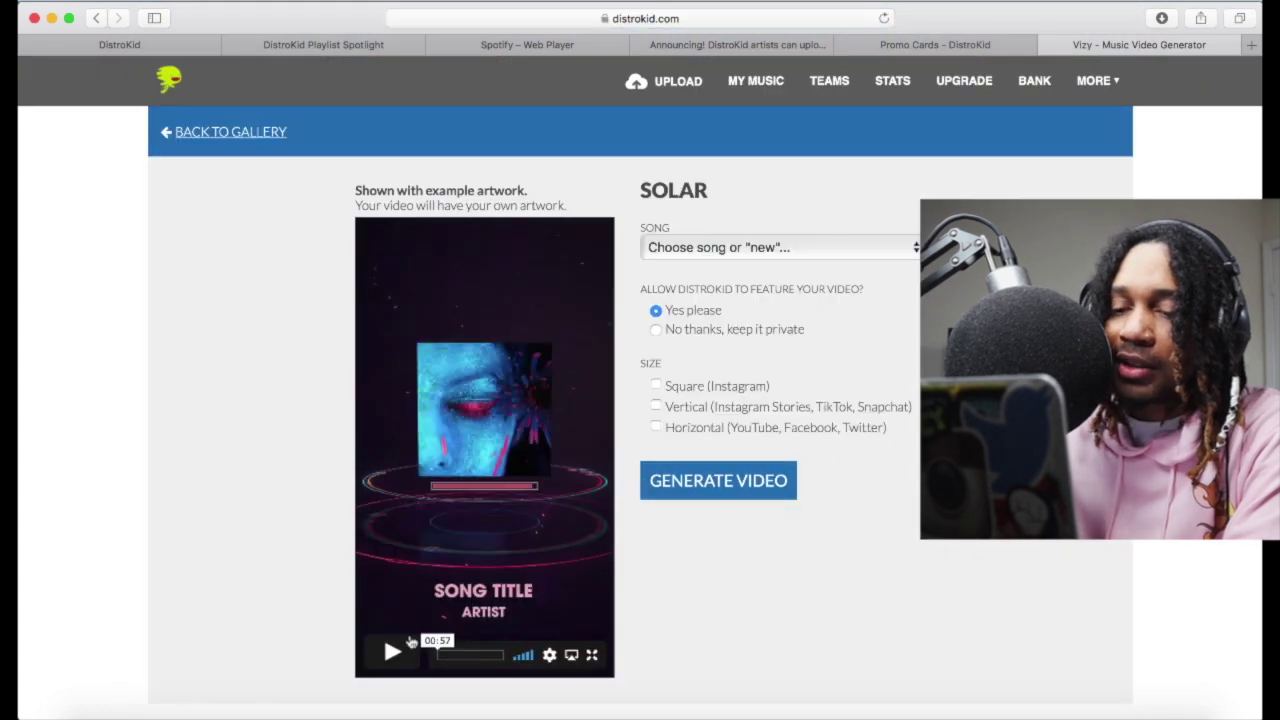
Step: Play and pause the Solar template's preview, and select Anna Nicole as the song for the video
{"action": "left_click", "coordinate": [408, 645]}
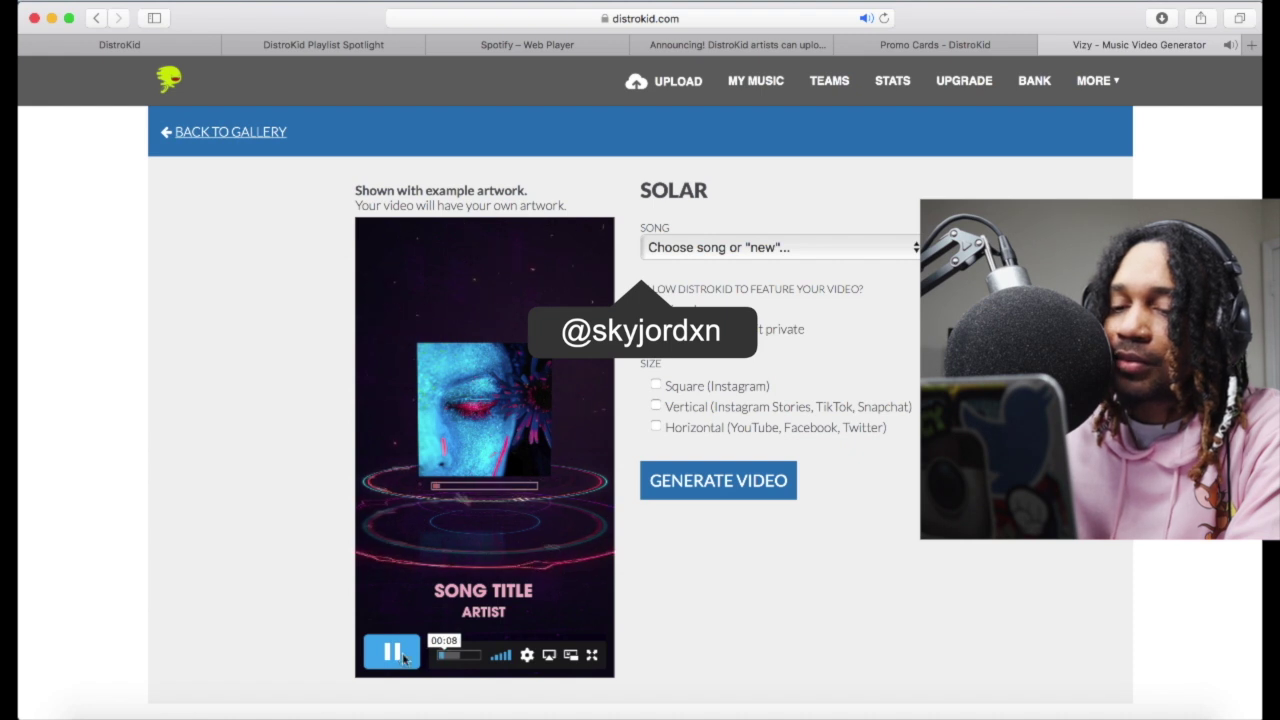
{"action": "left_click", "coordinate": [392, 653]}
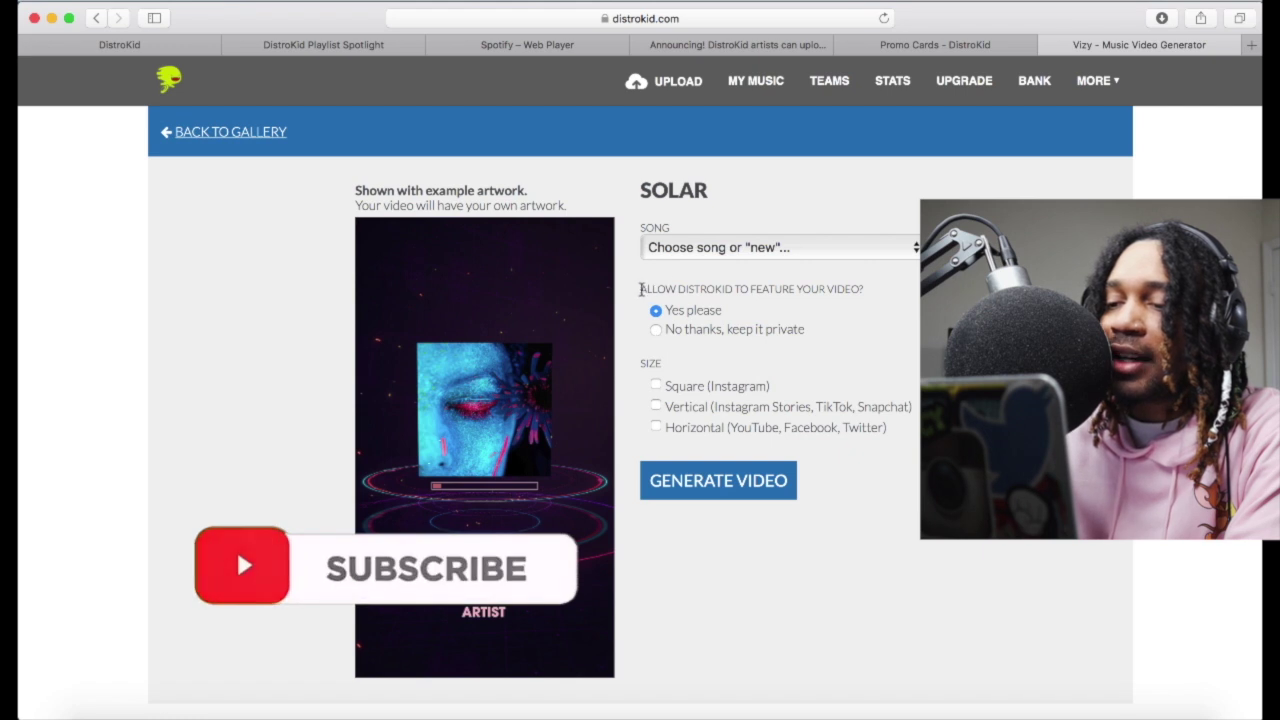
{"action": "left_click_drag", "start_coordinate": [640, 290], "coordinate": [855, 284]}
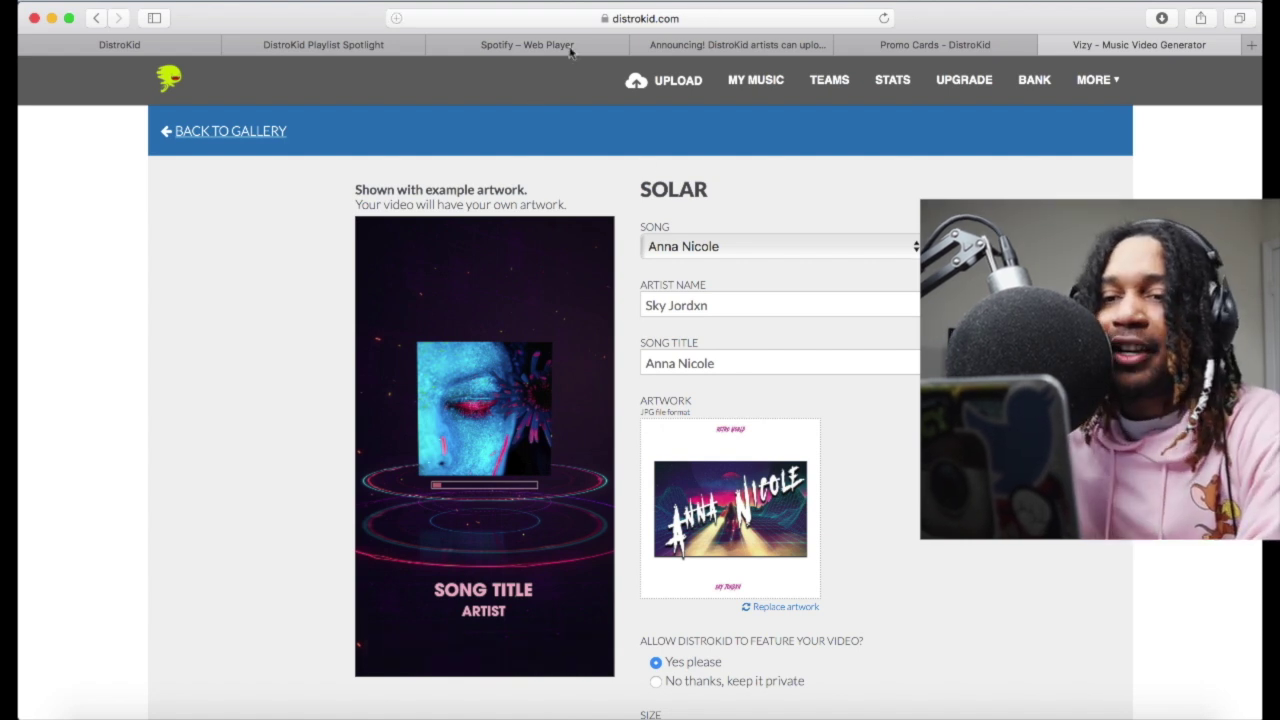
Step: Switch to the DistroKid Spotlight playlist on Spotify and look through its songs
{"action": "left_click", "coordinate": [370, 50]}
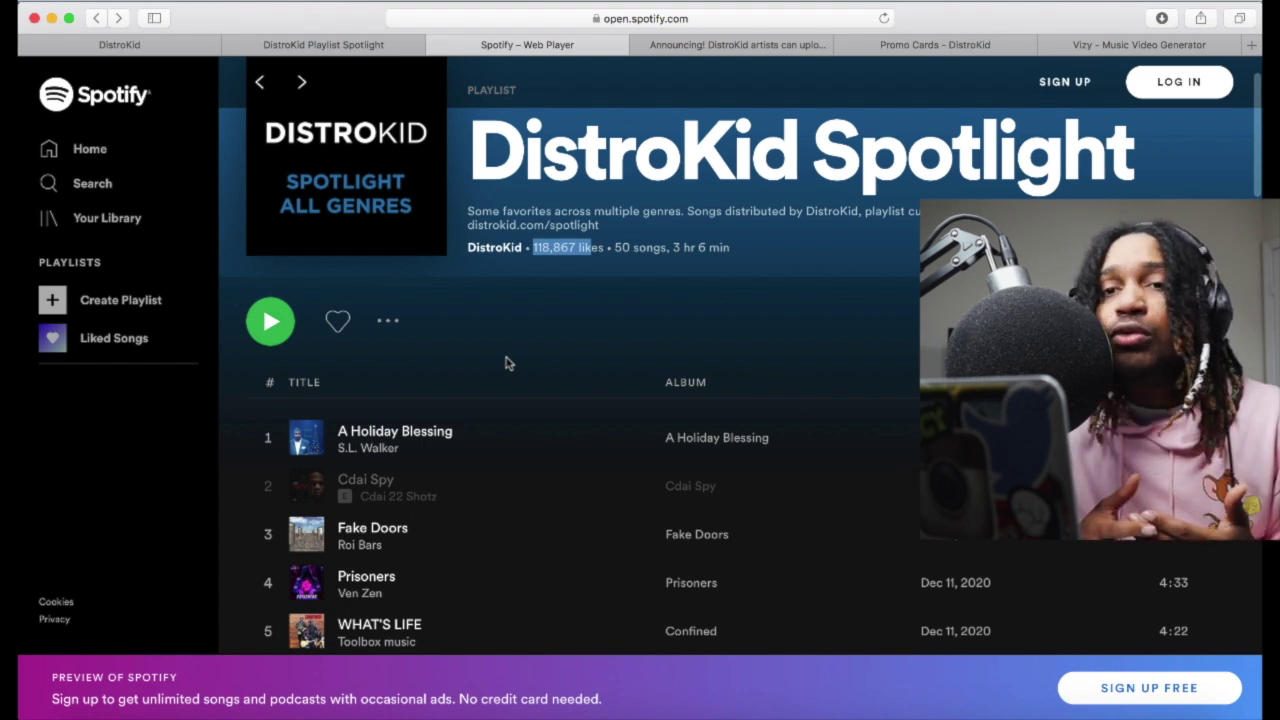
{"action": "scroll", "coordinate": [505, 363], "scroll_direction": "down", "scroll_amount": 3}
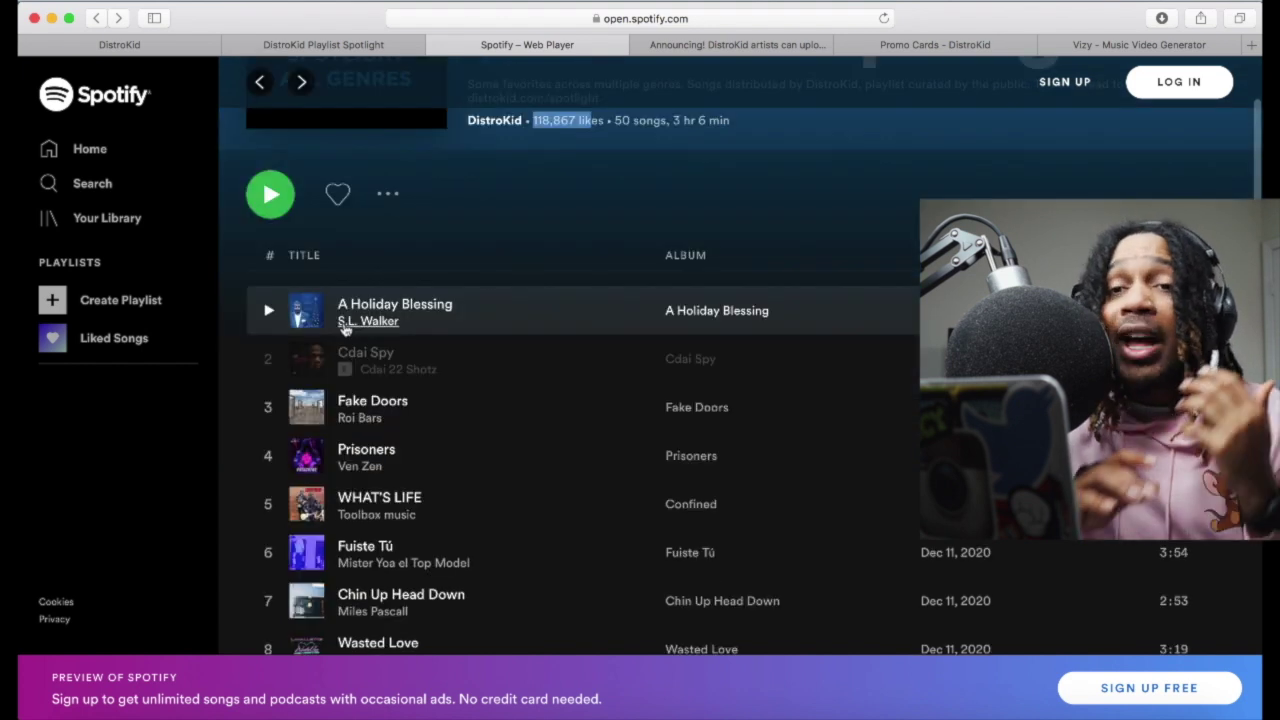
Step: Return to DistroKid's upload form, leave it for the Wheel of Playlist page and open the song selection there
{"action": "left_click", "coordinate": [357, 42]}
{"action": "left_click", "coordinate": [134, 46]}
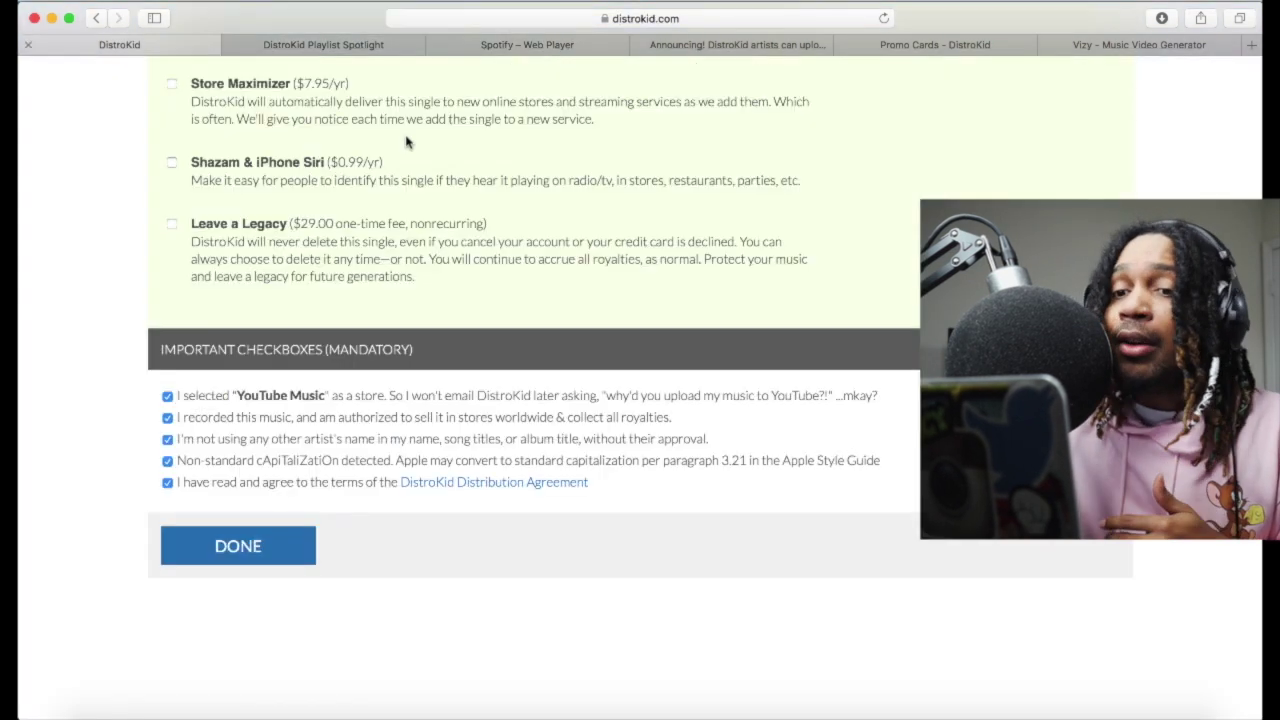
{"action": "scroll", "coordinate": [750, 218], "scroll_direction": "up", "scroll_amount": 15}
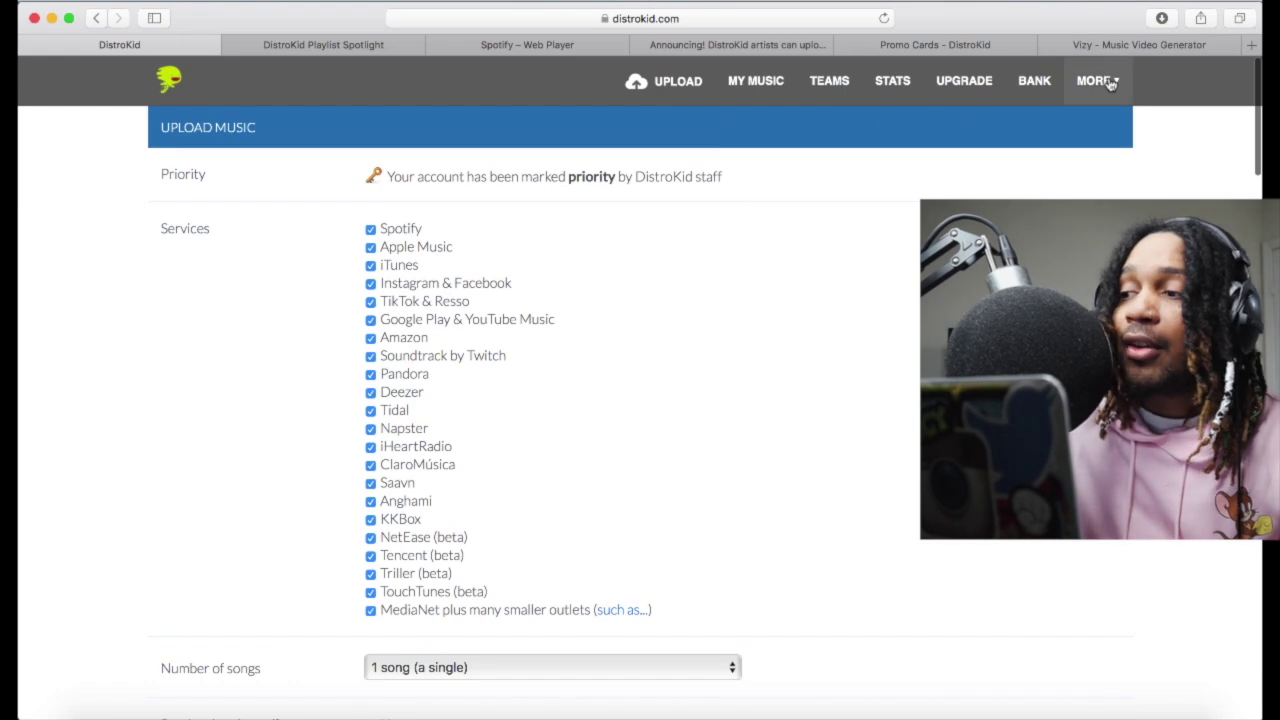
{"action": "left_click", "coordinate": [1110, 84]}
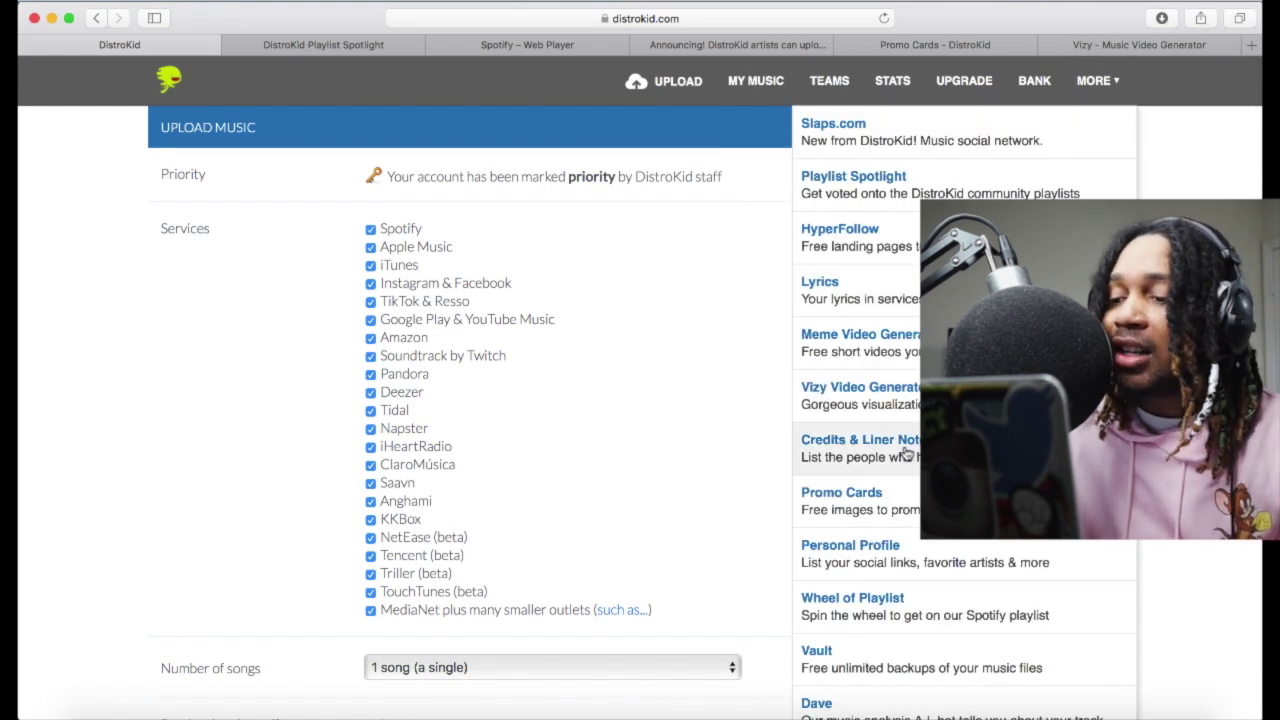
{"action": "left_click", "coordinate": [882, 605]}
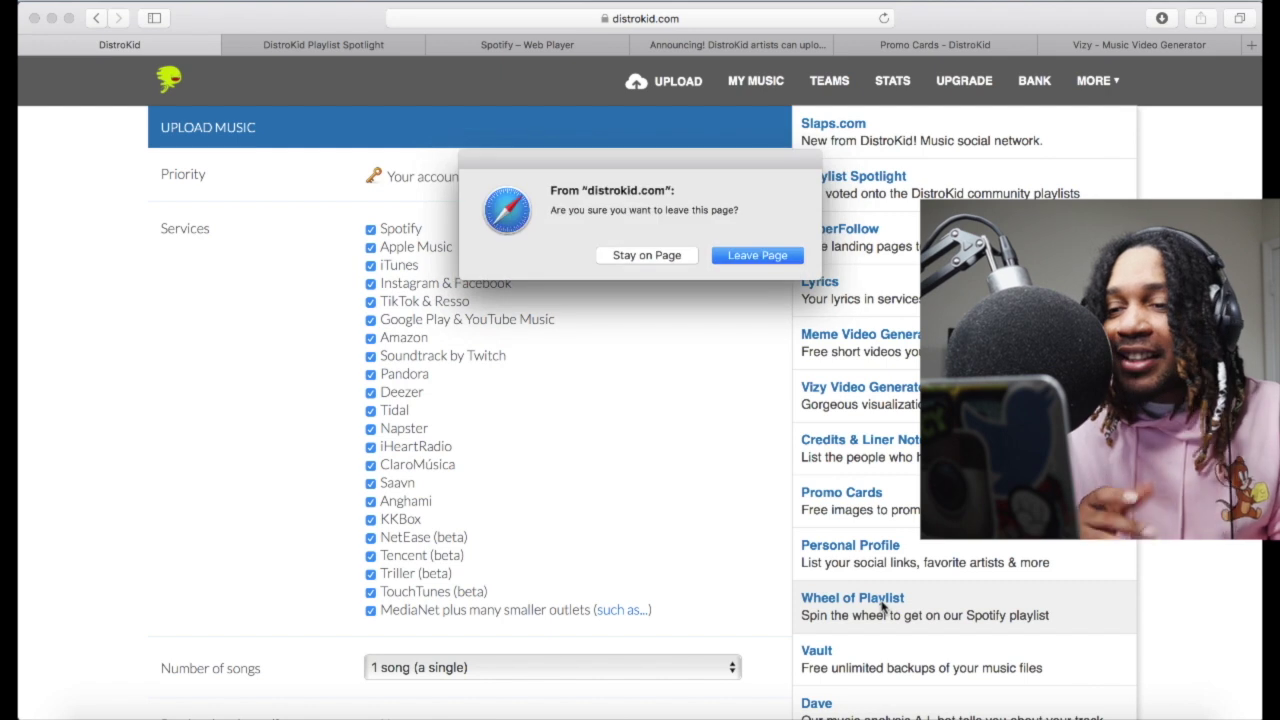
{"action": "left_click", "coordinate": [752, 258]}
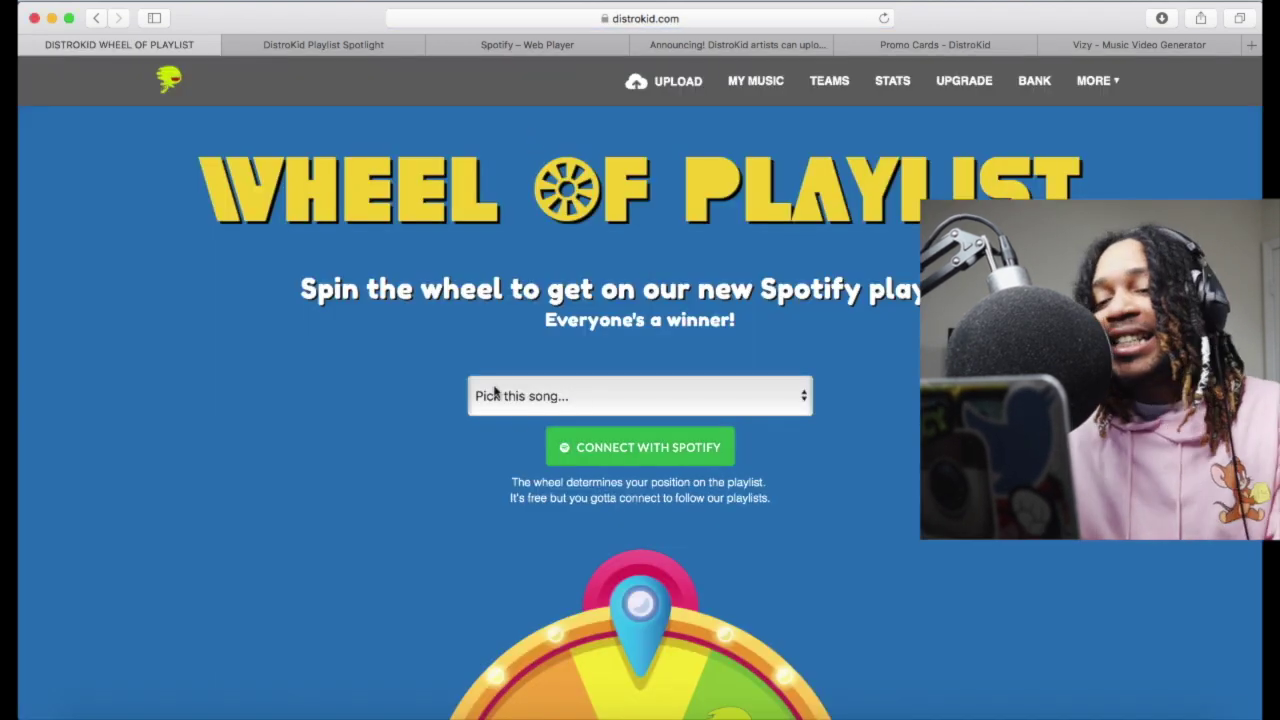
{"action": "left_click", "coordinate": [603, 401]}
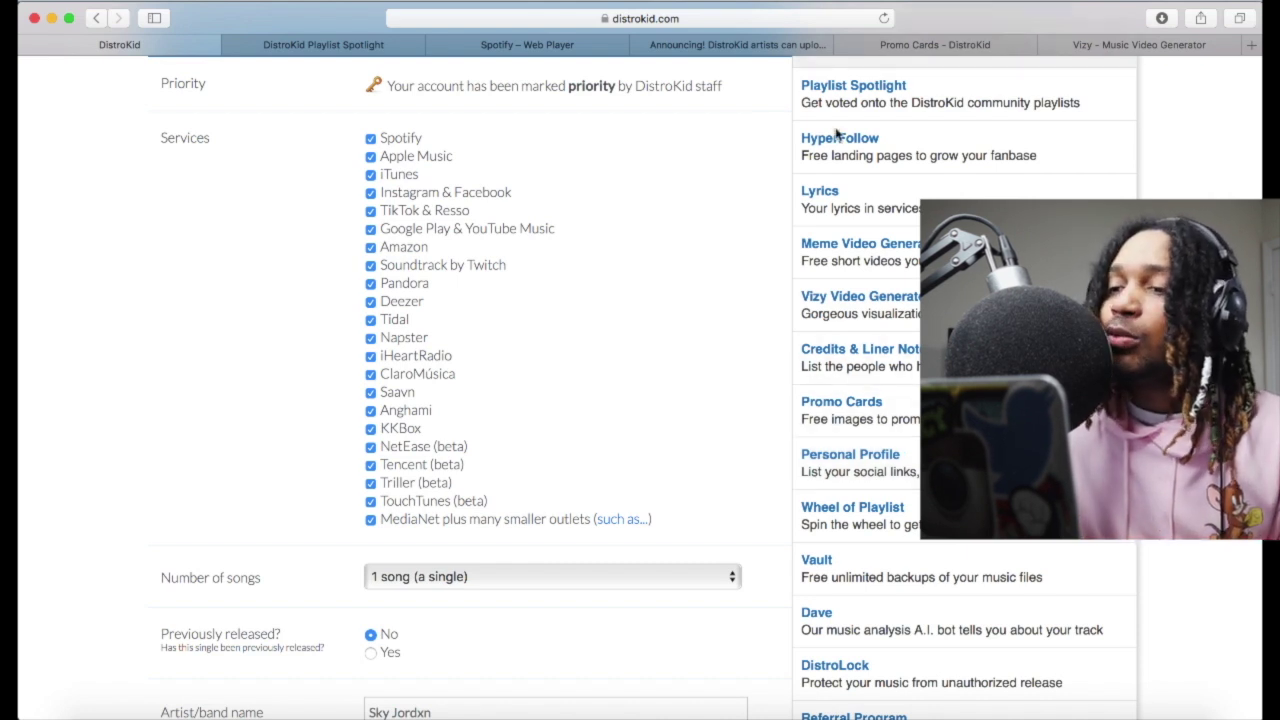
Step: Switch to the DistroKid news article announcing Spotify Canvas uploads for artists
{"action": "left_click", "coordinate": [749, 46]}
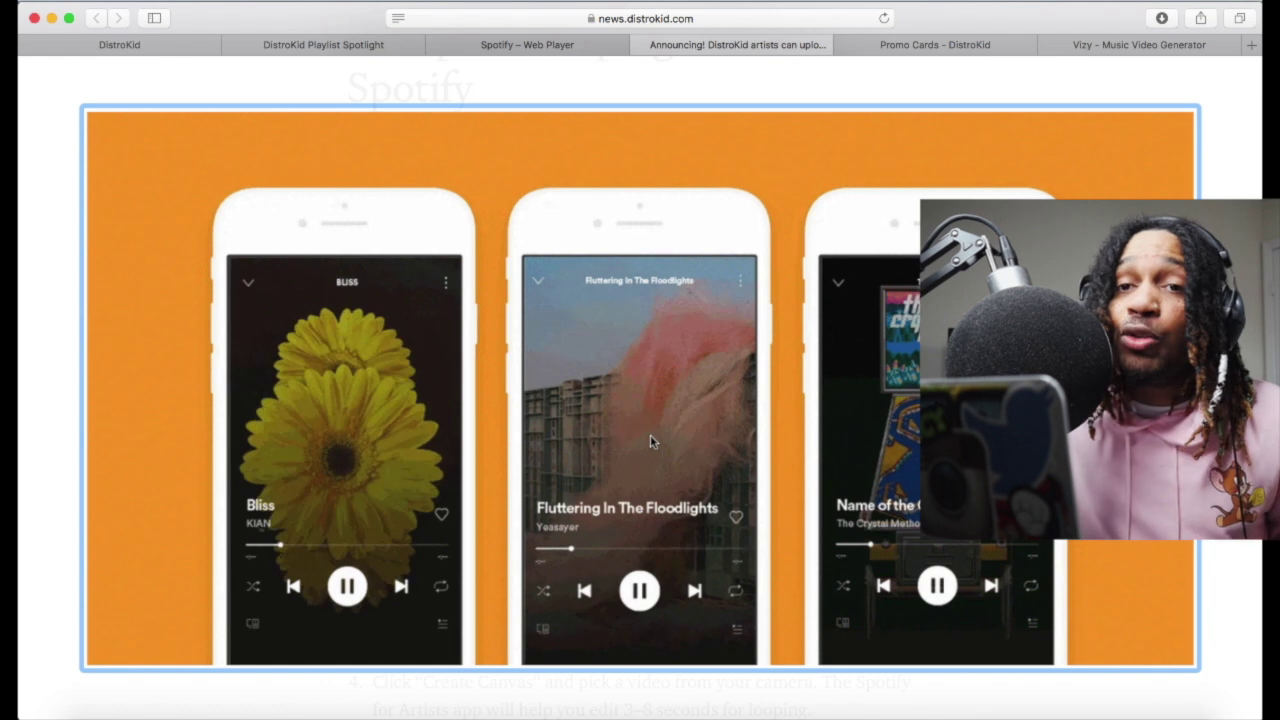